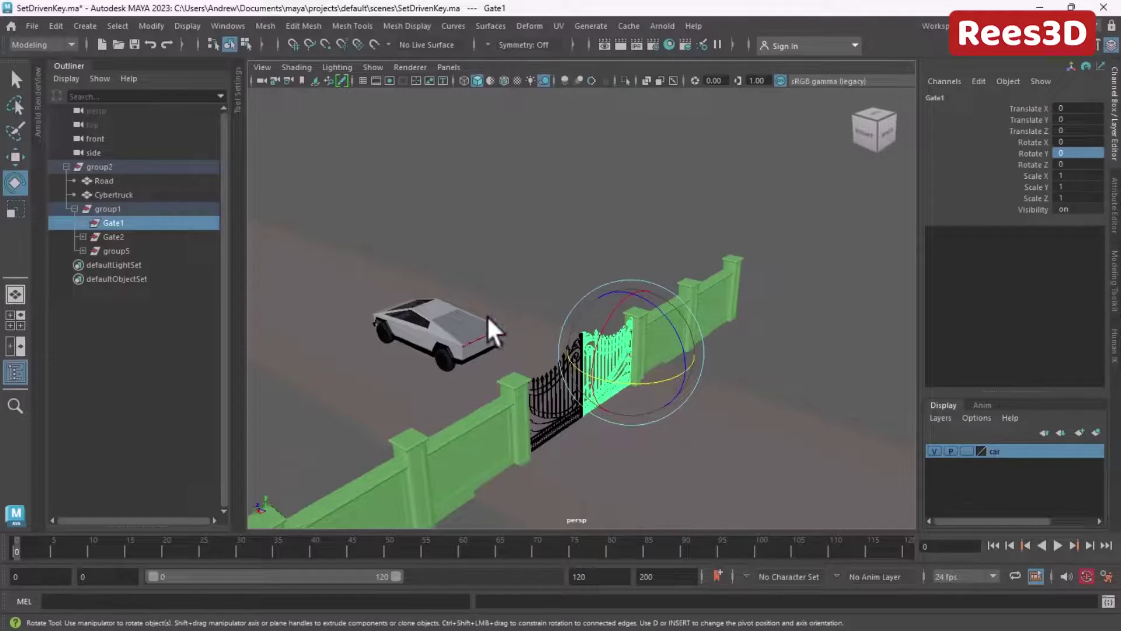
Step: Move the Cybertruck along Z to Translate Z -545.955, just before the gates
{"action": "left_click", "coordinate": [426, 327]}
{"action": "key", "text": "w"}
{"action": "left_click_drag", "start_coordinate": [393, 306], "coordinate": [623, 317]}
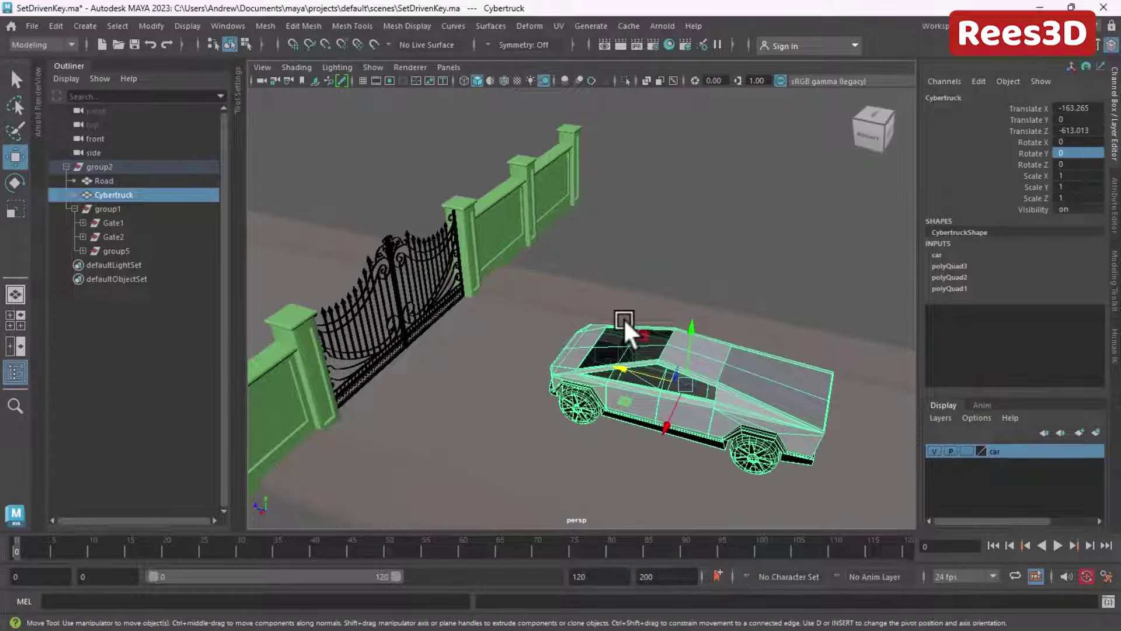
{"action": "mouse_move", "coordinate": [627, 370]}
{"action": "middle_mouse_down"}
{"action": "mouse_move", "coordinate": [611, 366]}
{"action": "mouse_move", "coordinate": [670, 379]}
{"action": "mouse_move", "coordinate": [655, 362]}
{"action": "mouse_move", "coordinate": [684, 383]}
{"action": "mouse_move", "coordinate": [616, 387]}
{"action": "middle_mouse_up"}
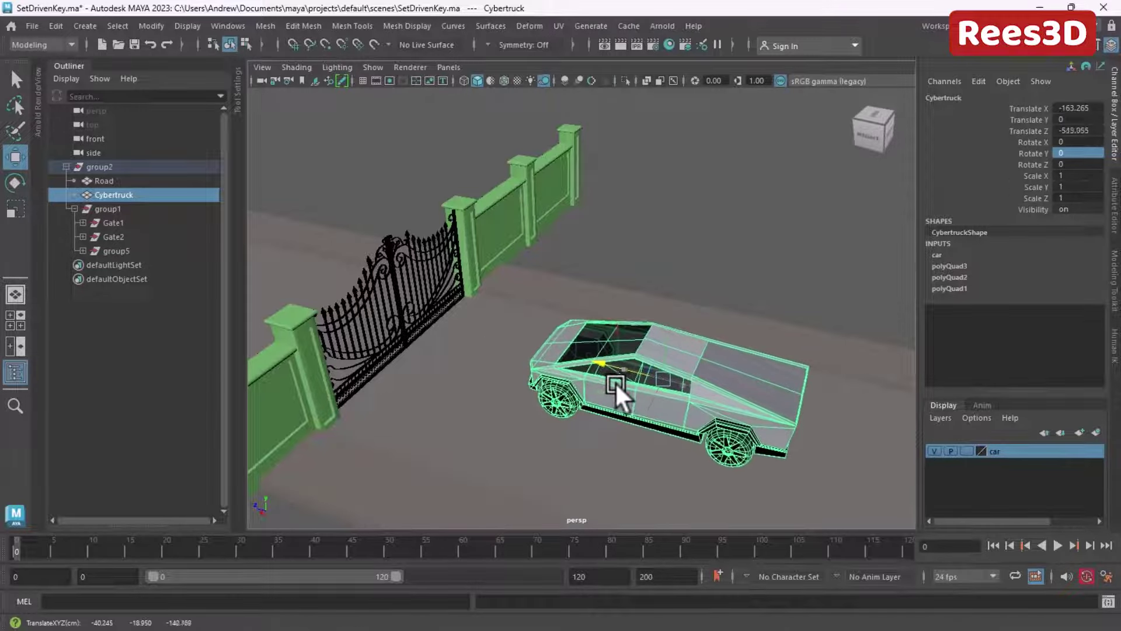
Step: Inspect Gate2's Rotate Y channel, then clear the selection
{"action": "left_click", "coordinate": [377, 316]}
{"action": "left_click", "coordinate": [113, 236]}
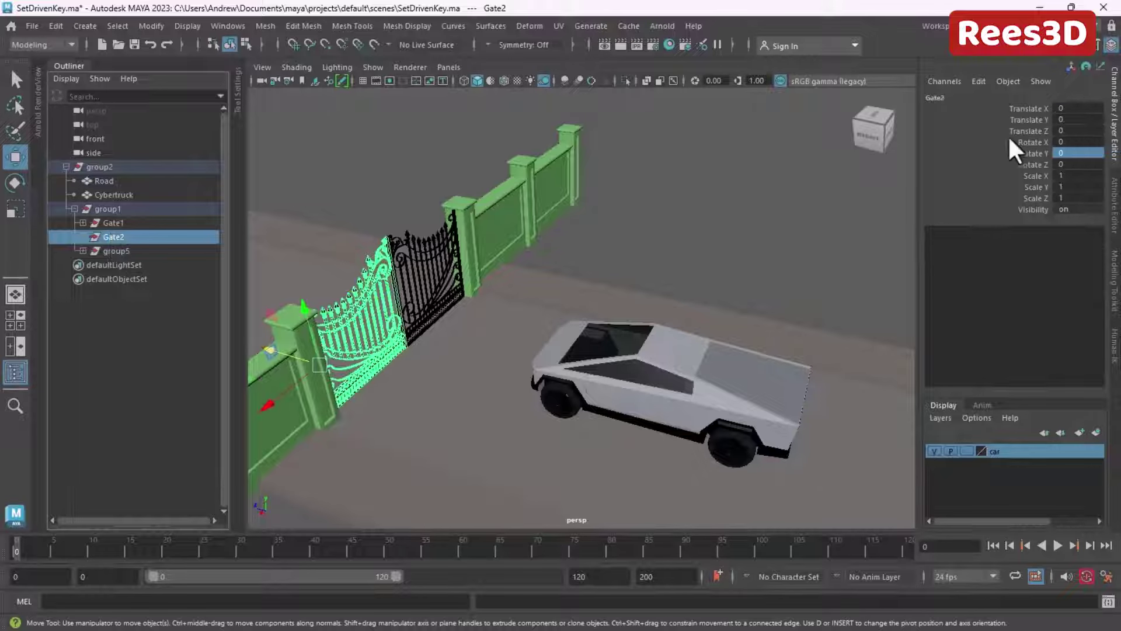
{"action": "key", "text": "e"}
{"action": "left_click", "coordinate": [1039, 153]}
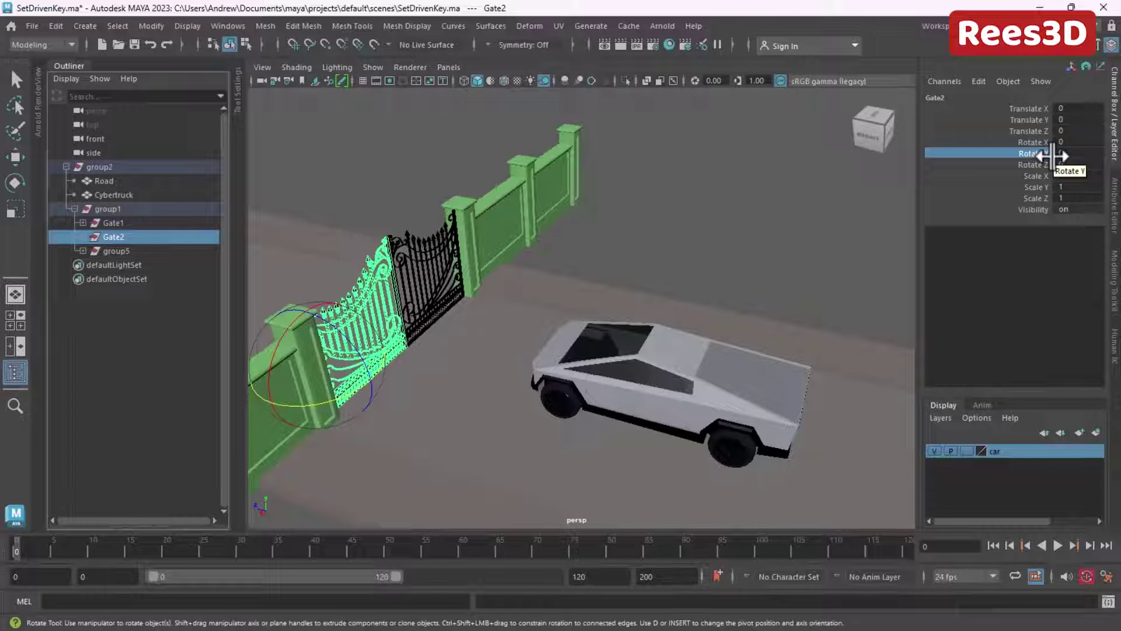
{"action": "key", "text": "w"}
{"action": "left_click", "coordinate": [737, 257]}
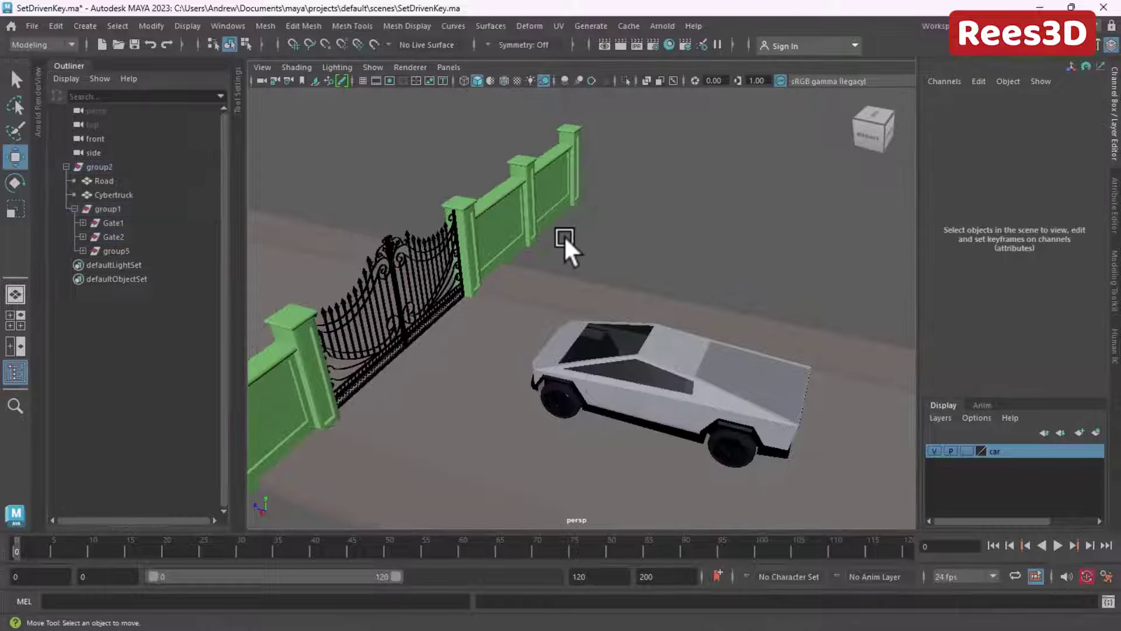
Step: Switch to the Animation menu set and open Key > Set Driven Key > Set..., moved aside
{"action": "left_click", "coordinate": [68, 45]}
{"action": "left_click", "coordinate": [35, 87]}
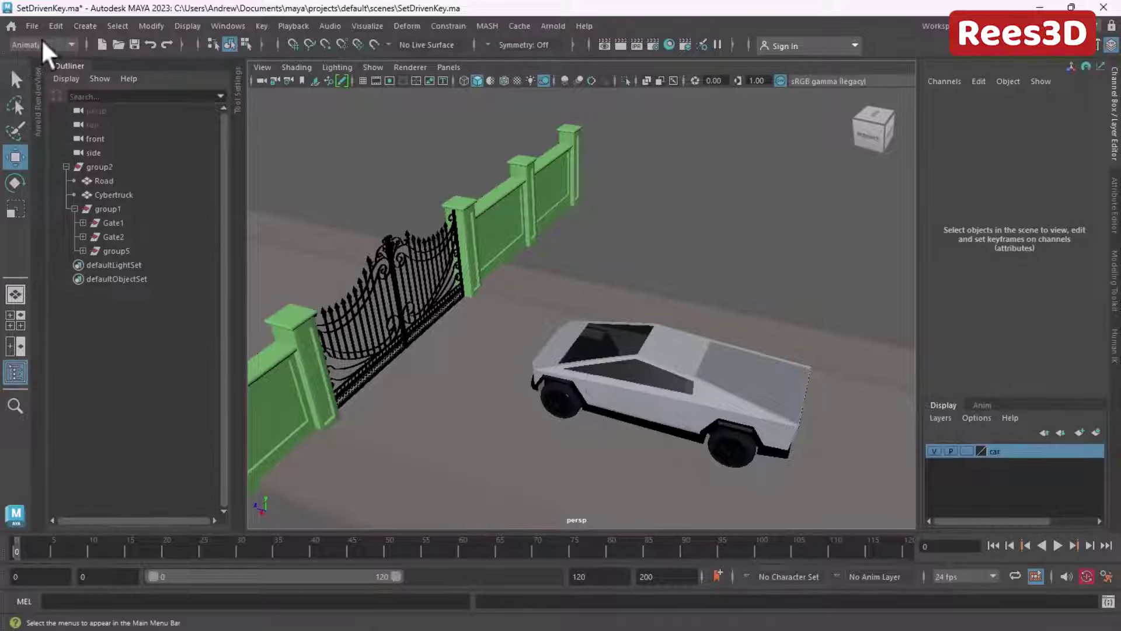
{"action": "left_click", "coordinate": [261, 26]}
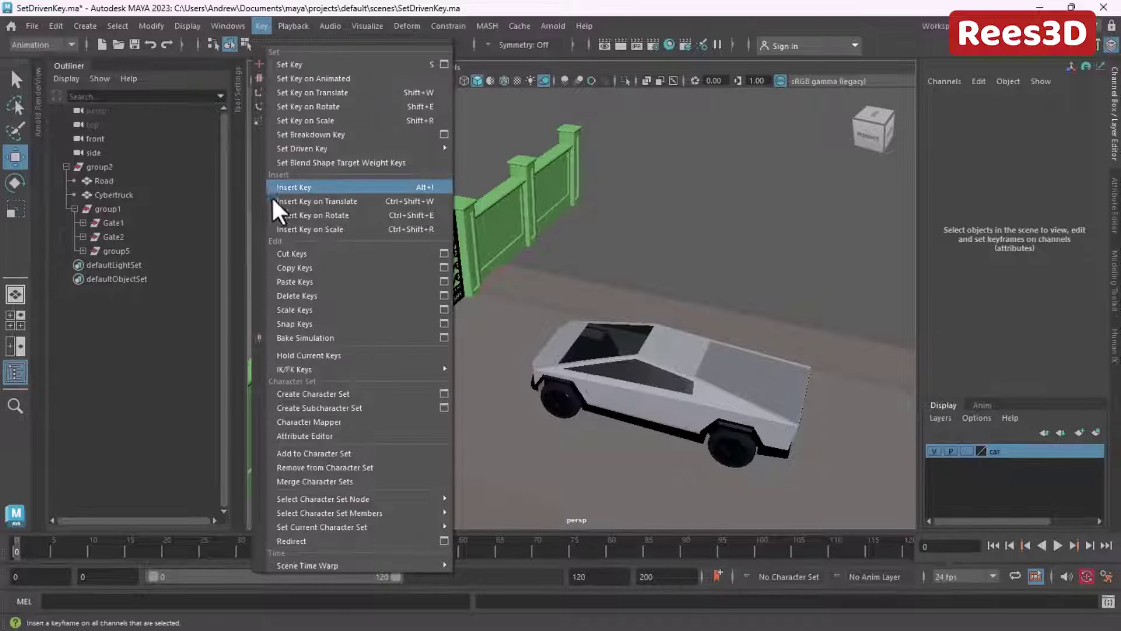
{"action": "mouse_move", "coordinate": [359, 147]}
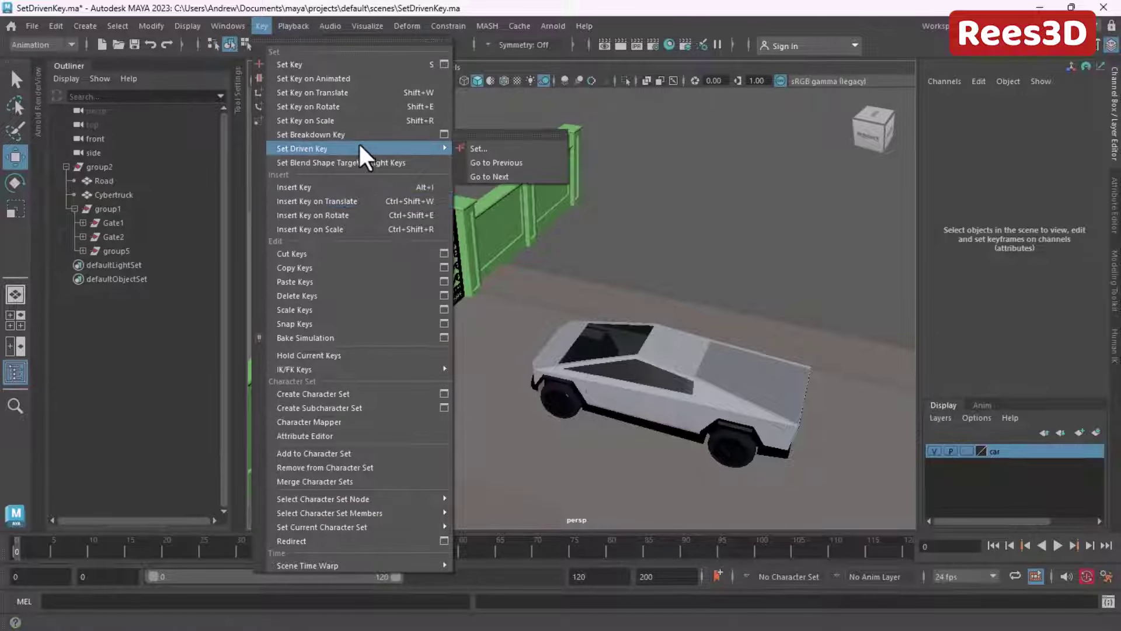
{"action": "left_click", "coordinate": [490, 149]}
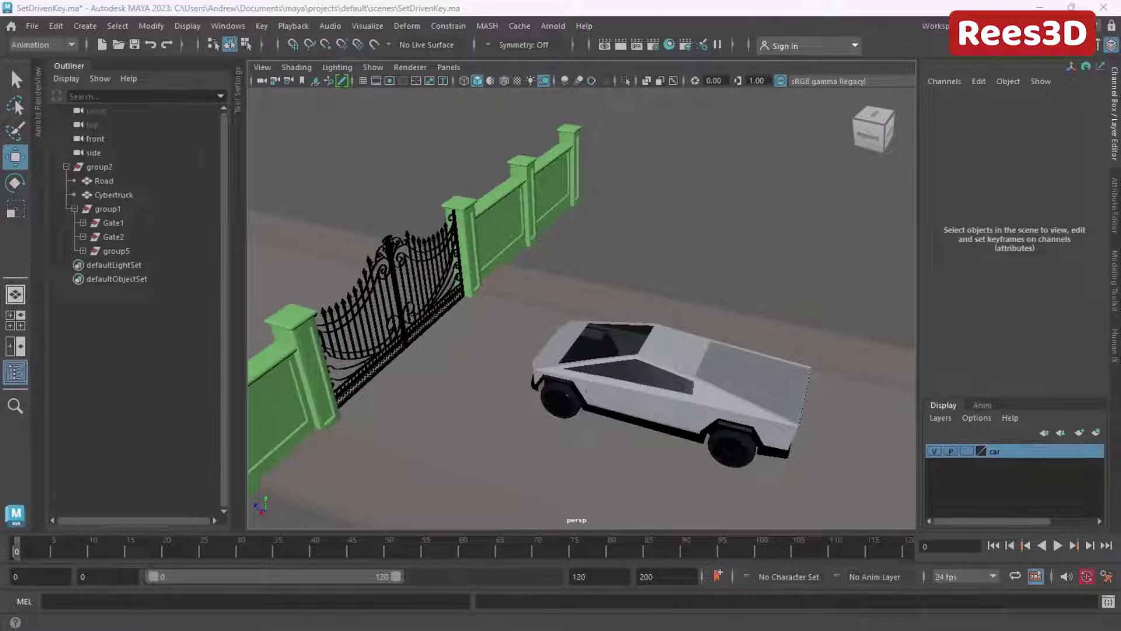
{"action": "left_click_drag", "start_coordinate": [385, 166], "coordinate": [285, 127]}
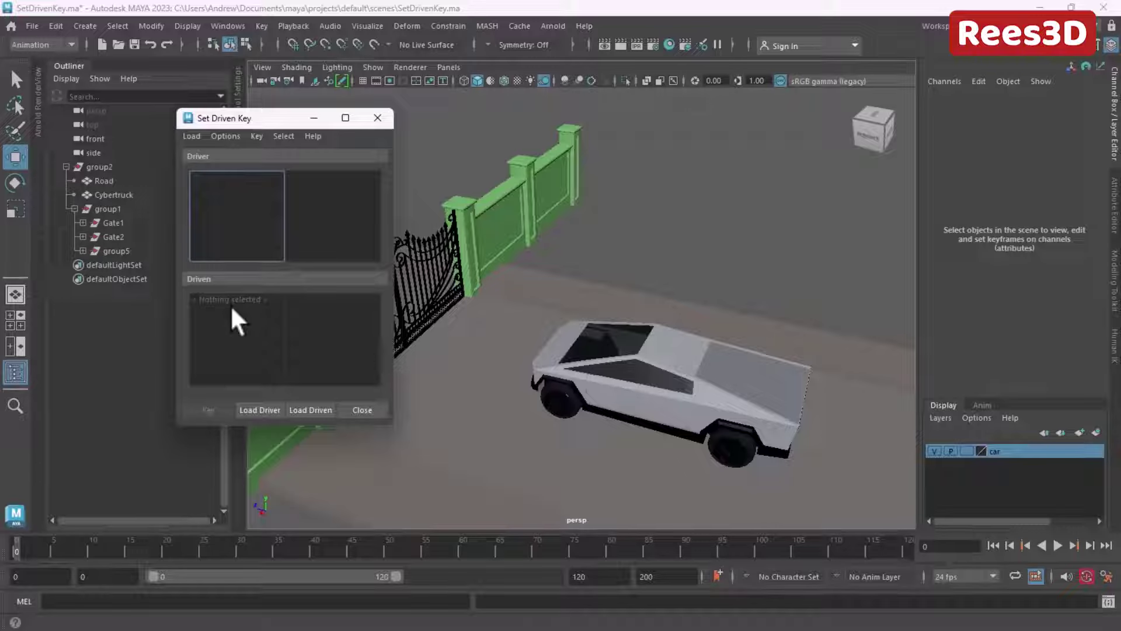
{"action": "left_click_drag", "start_coordinate": [264, 122], "coordinate": [342, 124]}
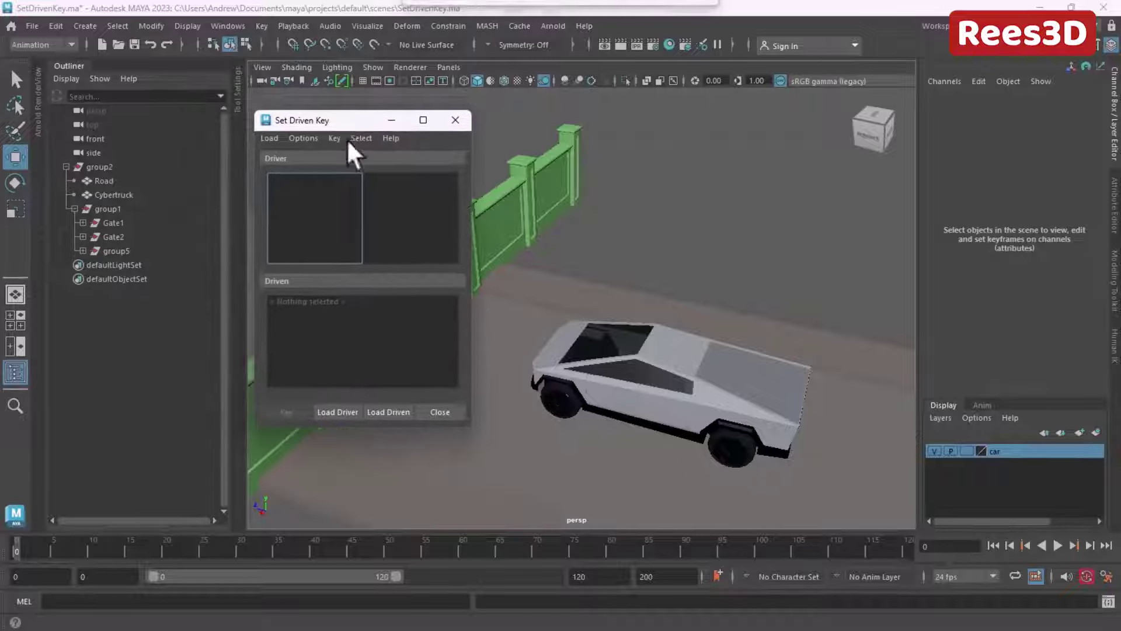
{"action": "left_click", "coordinate": [704, 359]}
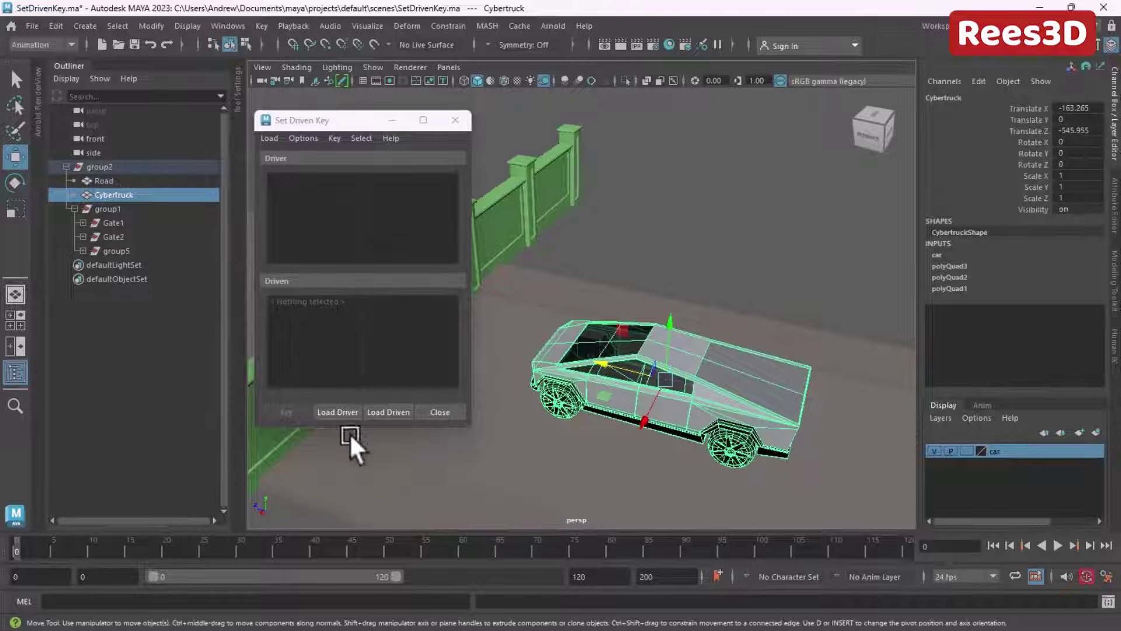
Step: Load the Cybertruck as driver and Gate1 plus Gate2 as driven in Set Driven Key
{"action": "left_click", "coordinate": [334, 411]}
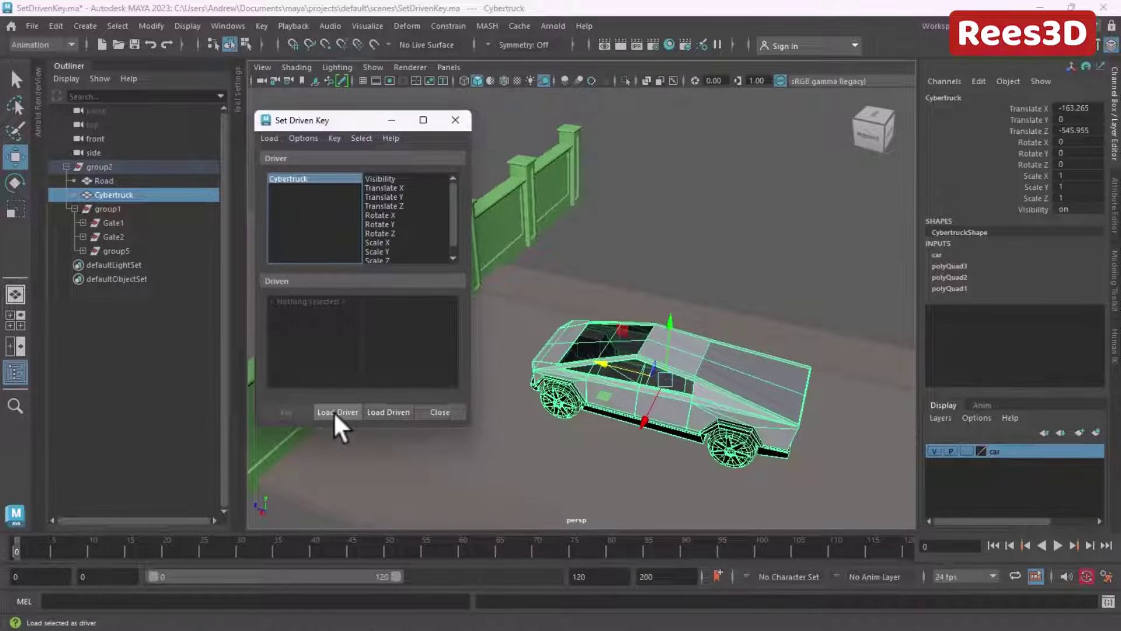
{"action": "left_click_drag", "start_coordinate": [342, 124], "coordinate": [772, 112]}
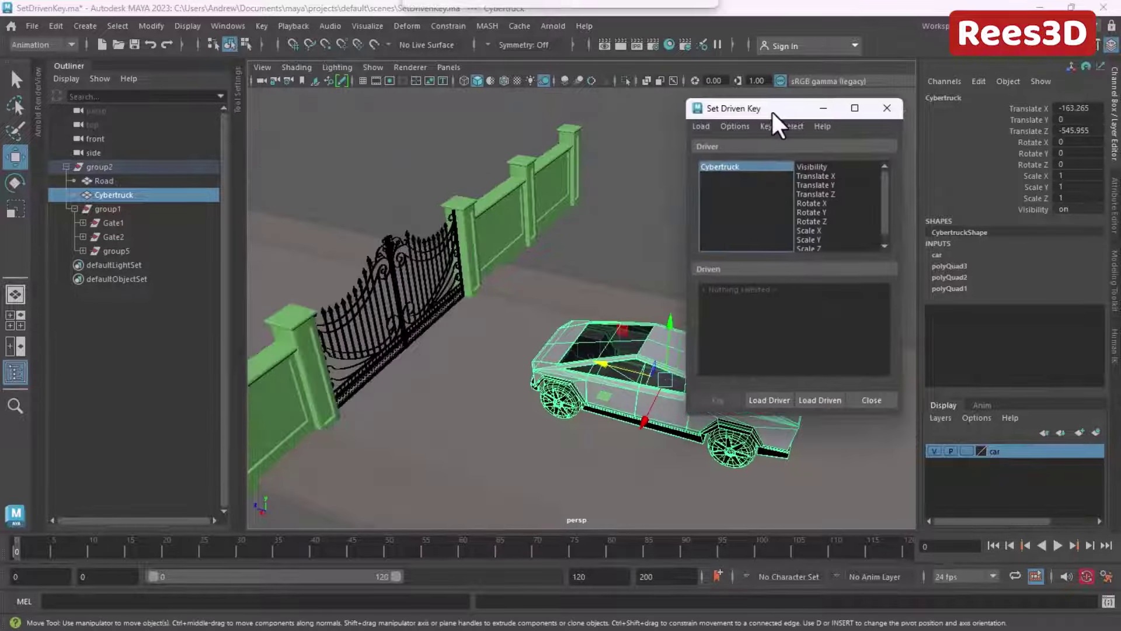
{"action": "left_click", "coordinate": [118, 222]}
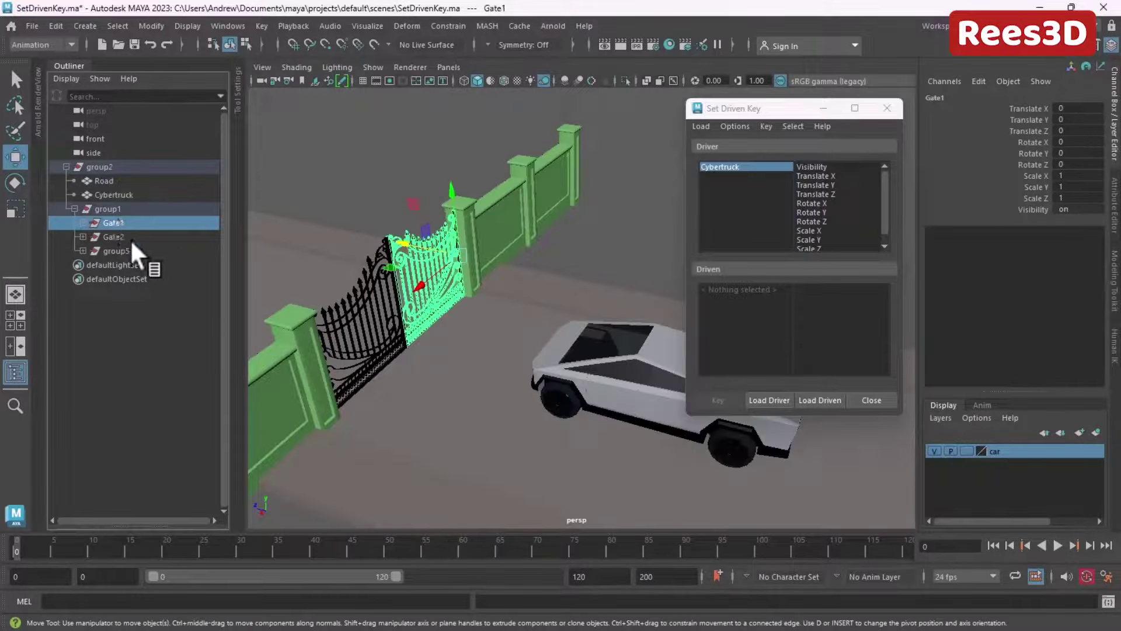
{"action": "left_click", "coordinate": [119, 237], "text": "ctrl"}
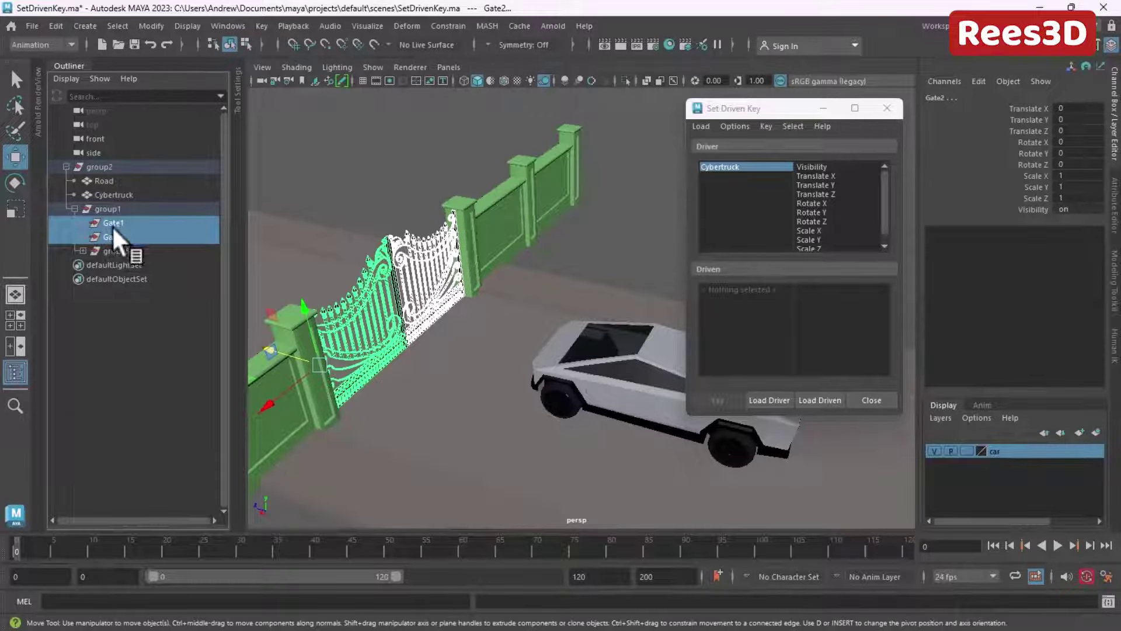
{"action": "left_click", "coordinate": [820, 400]}
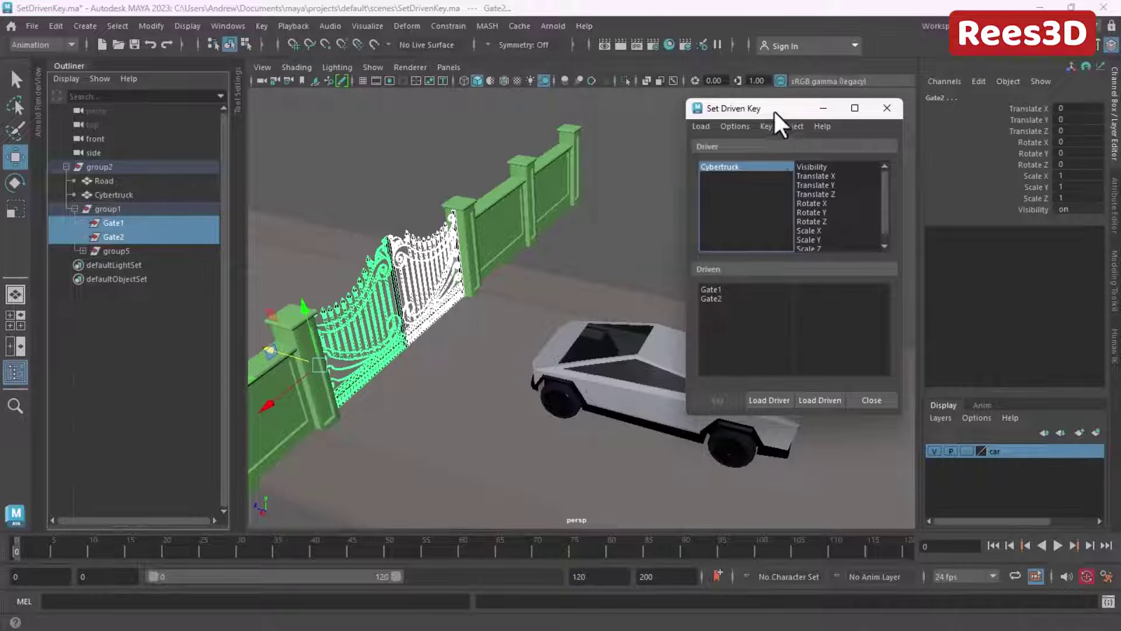
{"action": "left_click_drag", "start_coordinate": [774, 111], "coordinate": [851, 64]}
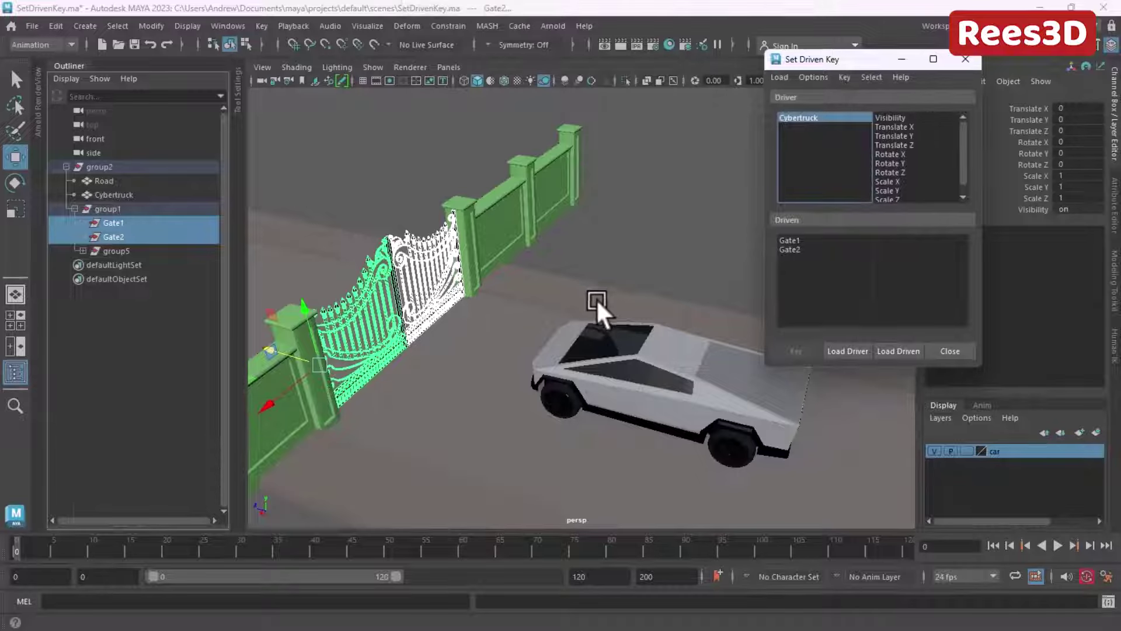
{"action": "left_click_drag", "start_coordinate": [640, 296], "coordinate": [605, 350], "text": "alt"}
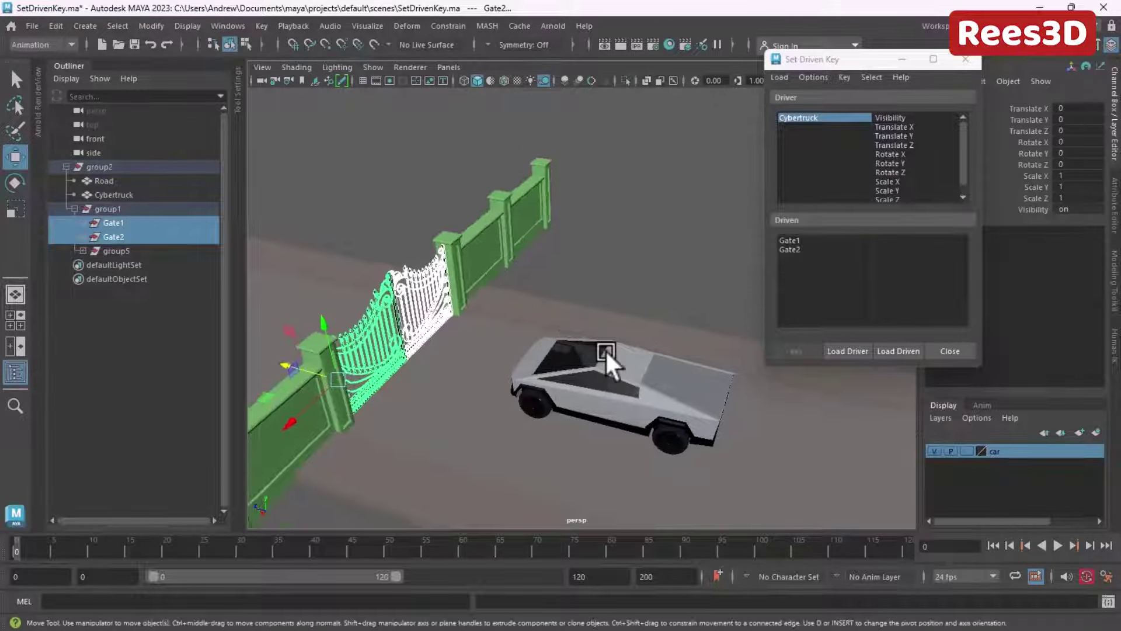
{"action": "left_click", "coordinate": [605, 349]}
{"action": "left_click_drag", "start_coordinate": [835, 60], "coordinate": [909, 296]}
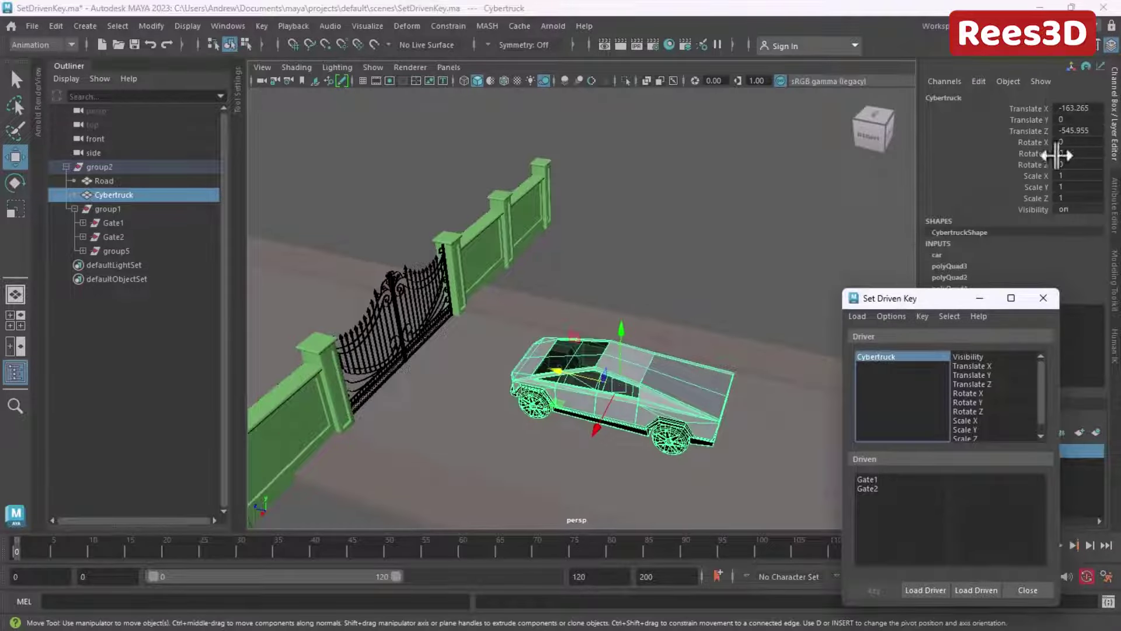
Step: Freeze the Cybertruck's transformations and delete its construction history
{"action": "left_click", "coordinate": [150, 25]}
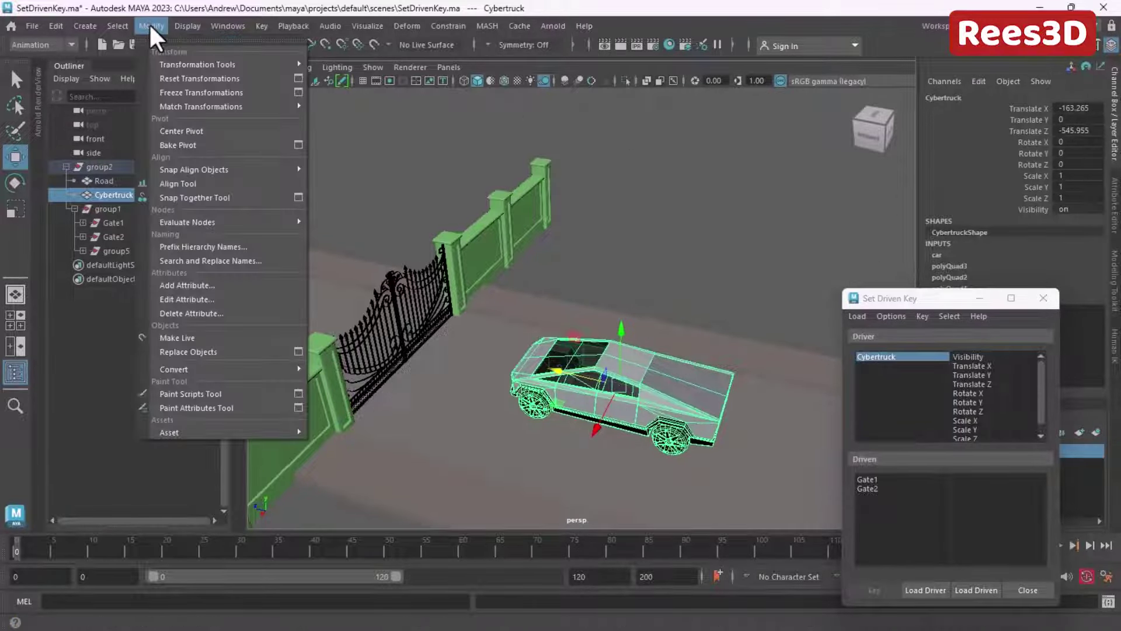
{"action": "left_click", "coordinate": [181, 92]}
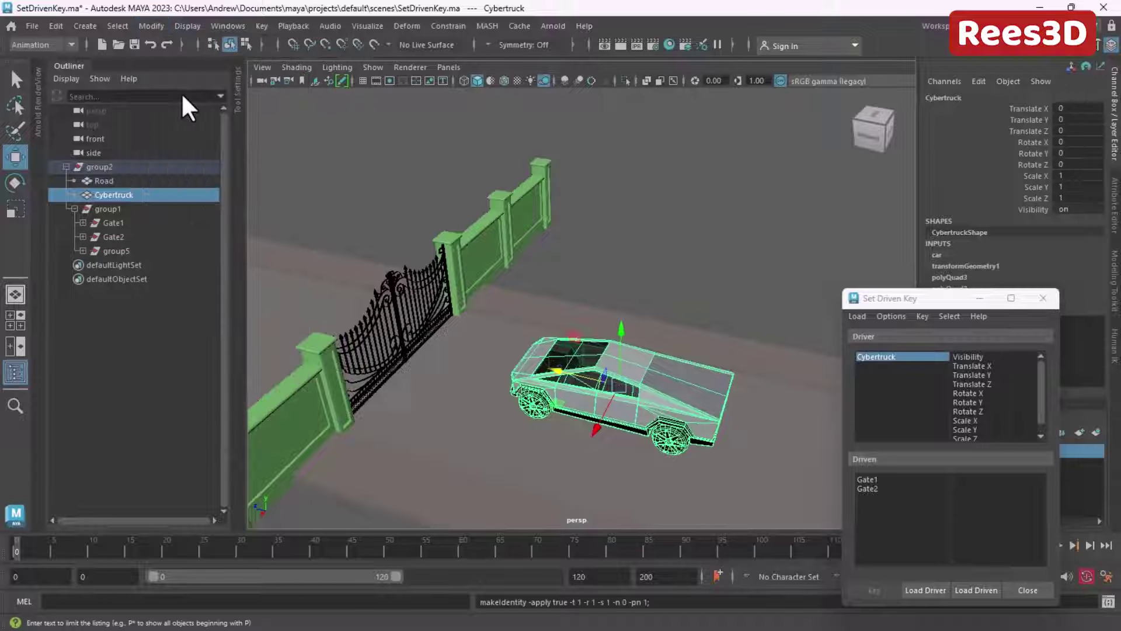
{"action": "left_click", "coordinate": [56, 25]}
{"action": "mouse_move", "coordinate": [119, 195]}
{"action": "left_click", "coordinate": [281, 194]}
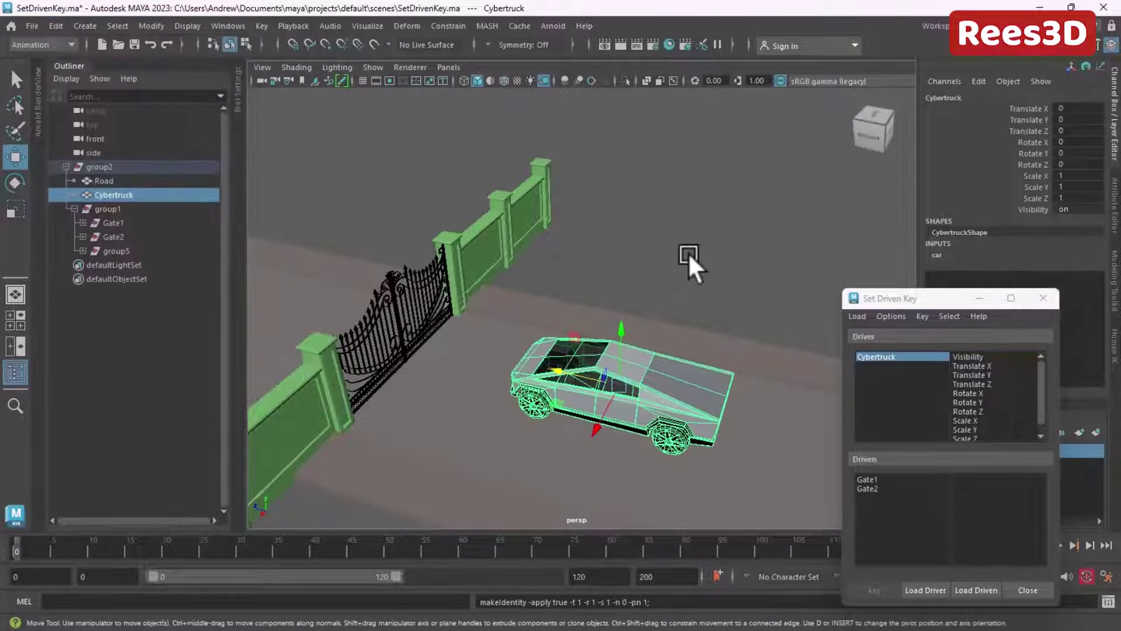
Step: Select Gate1 and Gate2 from the Outliner to check them, then reselect the Cybertruck
{"action": "left_click_drag", "start_coordinate": [953, 300], "coordinate": [963, 330]}
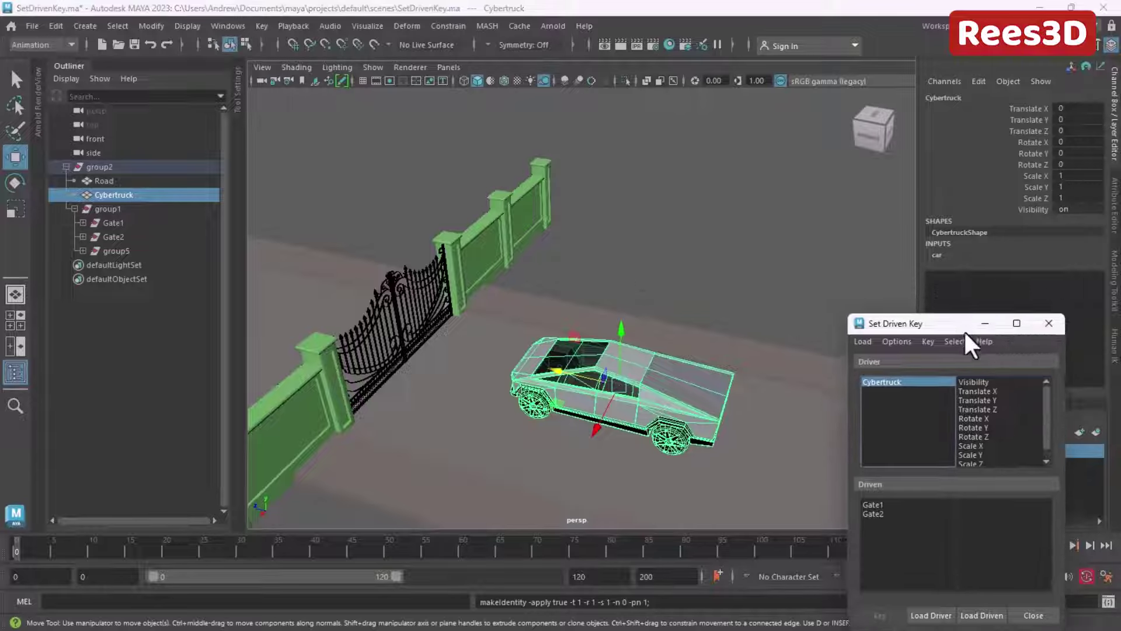
{"action": "left_click_drag", "start_coordinate": [556, 324], "coordinate": [420, 282], "text": "alt"}
{"action": "left_click", "coordinate": [114, 222]}
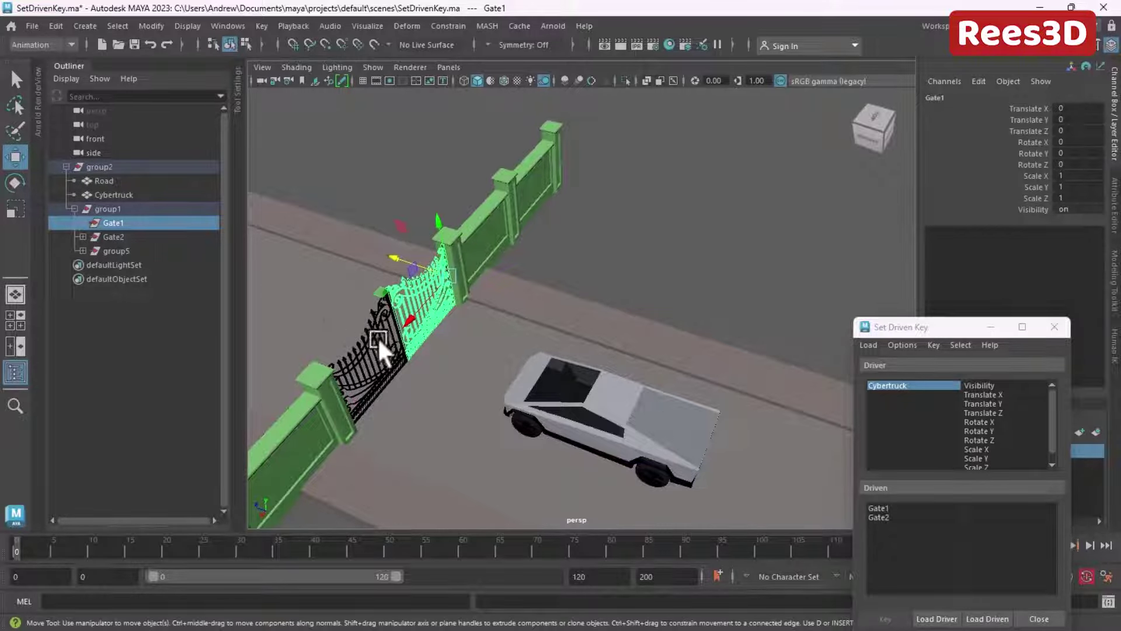
{"action": "left_click", "coordinate": [363, 353]}
{"action": "left_click", "coordinate": [113, 235]}
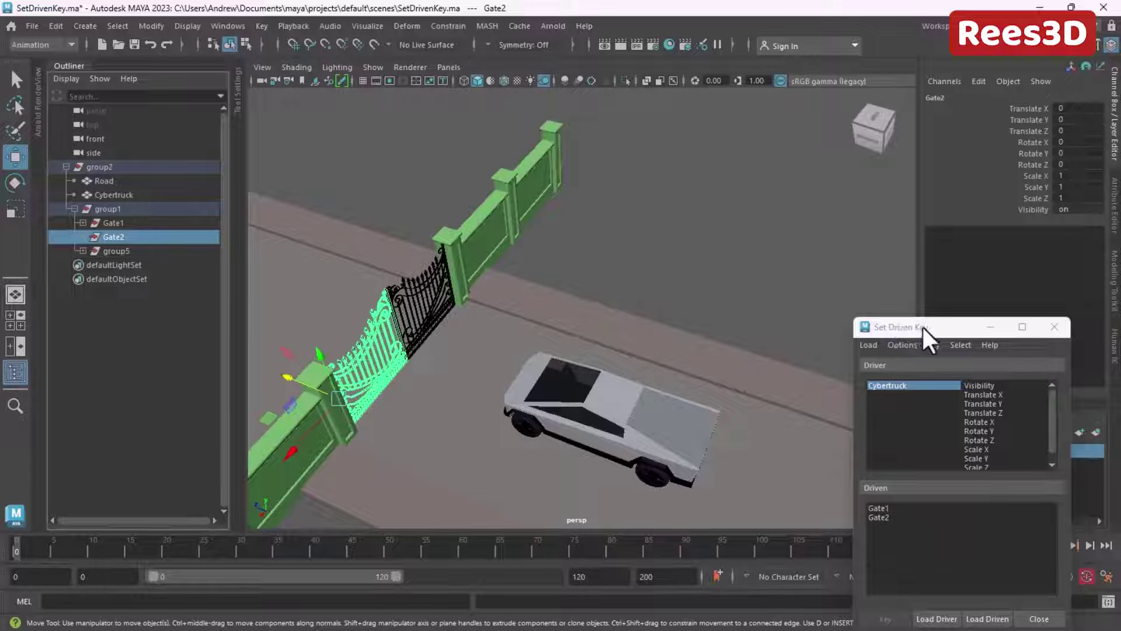
{"action": "left_click_drag", "start_coordinate": [922, 327], "coordinate": [873, 193]}
{"action": "left_click_drag", "start_coordinate": [632, 268], "coordinate": [548, 299], "text": "alt"}
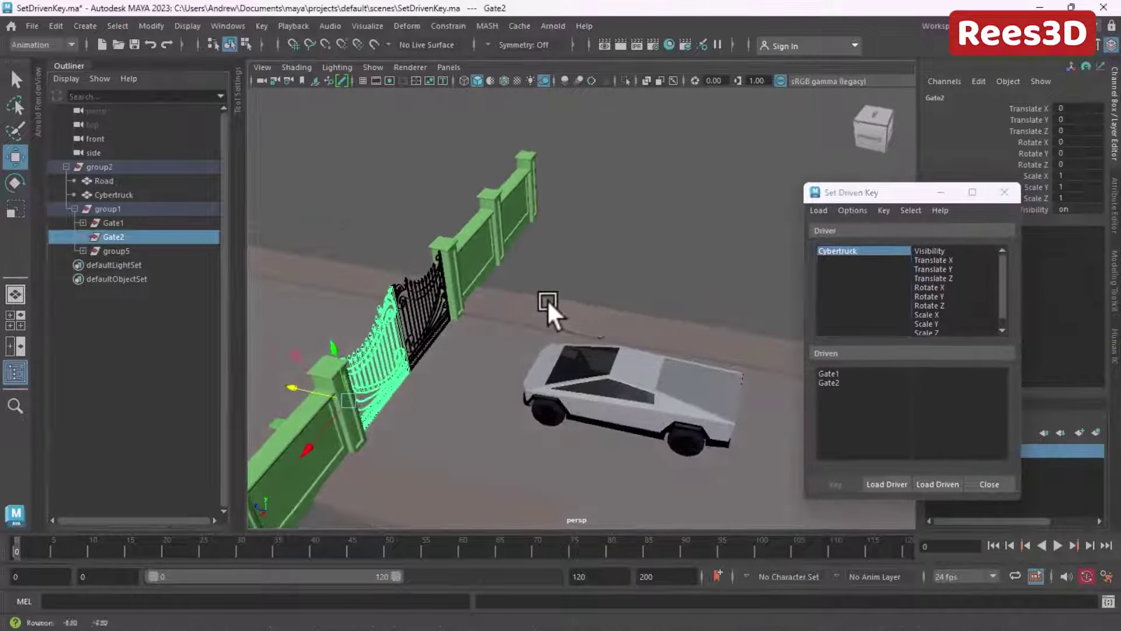
{"action": "left_click_drag", "start_coordinate": [644, 233], "coordinate": [695, 263], "text": "alt"}
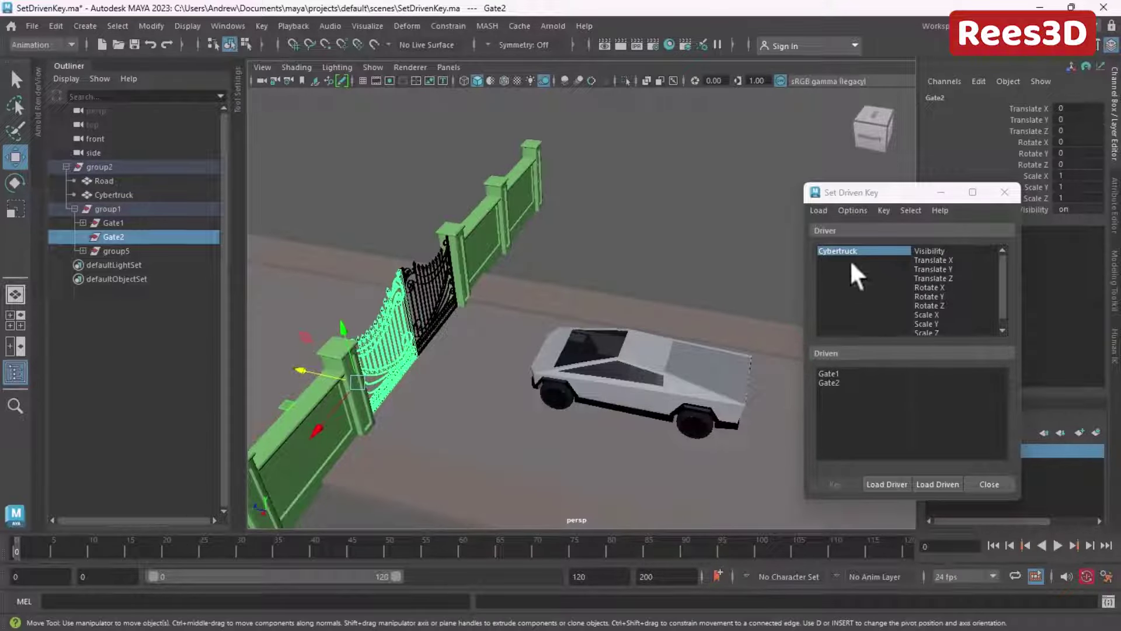
{"action": "left_click", "coordinate": [640, 354]}
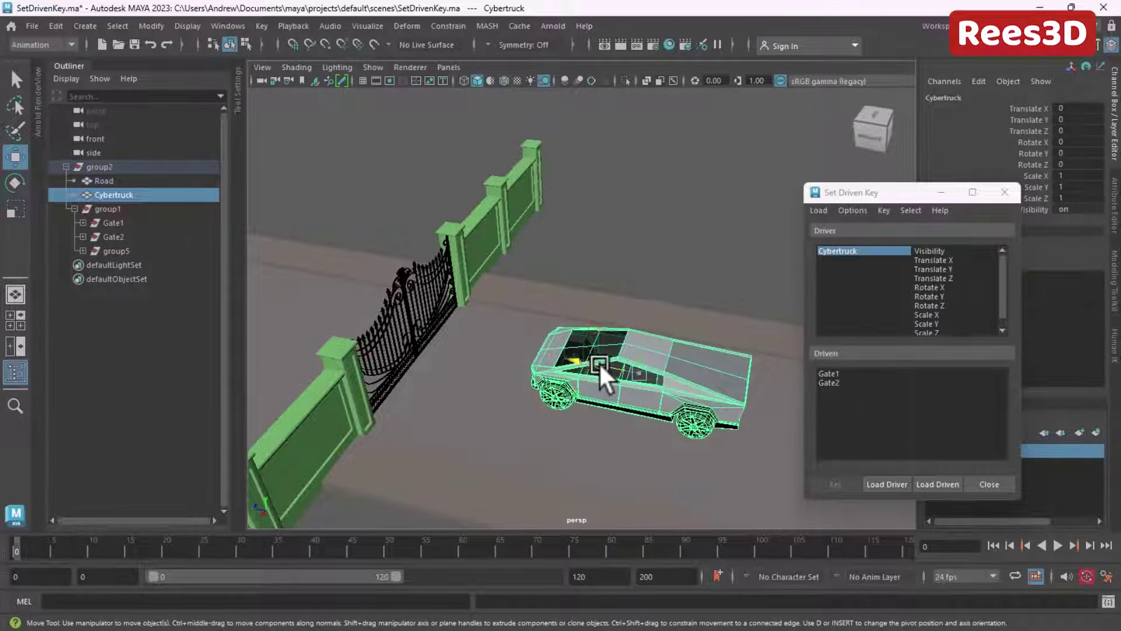
Step: Key both gates' closed Rotate Y against Cybertruck Translate Z in the Set Driven Key window
{"action": "left_click_drag", "start_coordinate": [598, 362], "coordinate": [637, 372]}
{"action": "key", "text": "ctrl+z"}
{"action": "left_click", "coordinate": [950, 278]}
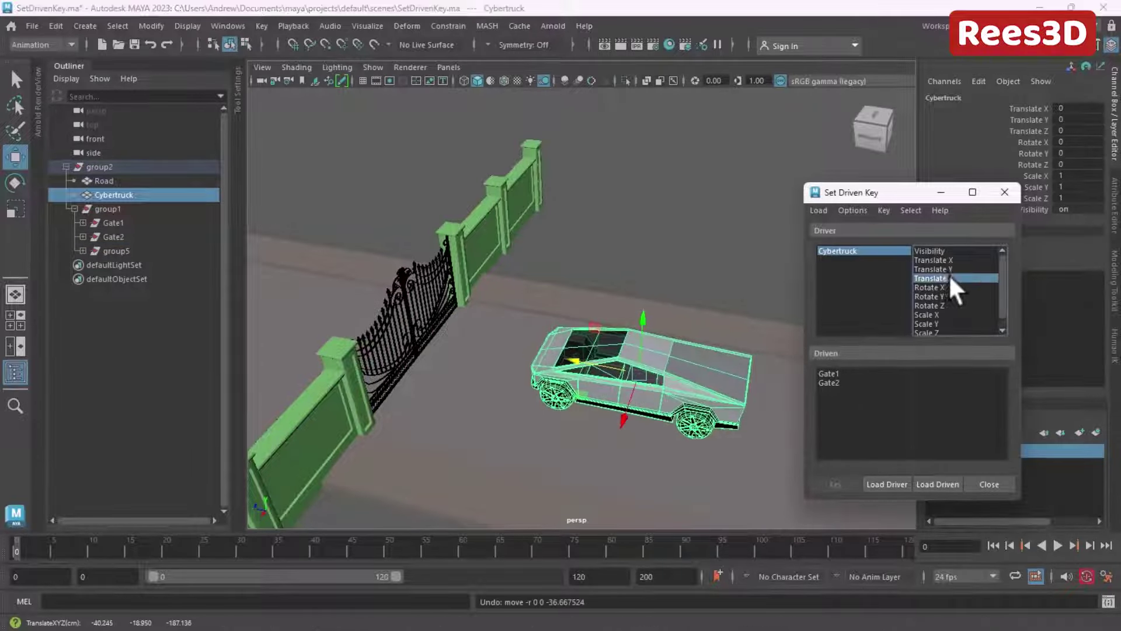
{"action": "left_click_drag", "start_coordinate": [832, 373], "coordinate": [832, 383]}
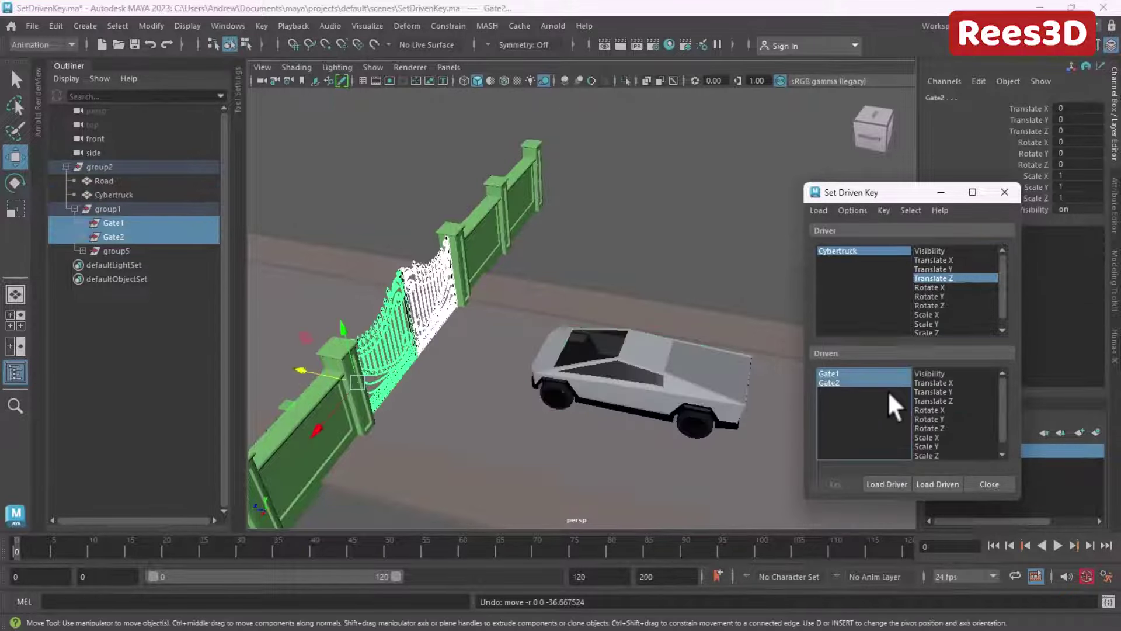
{"action": "left_click", "coordinate": [942, 418]}
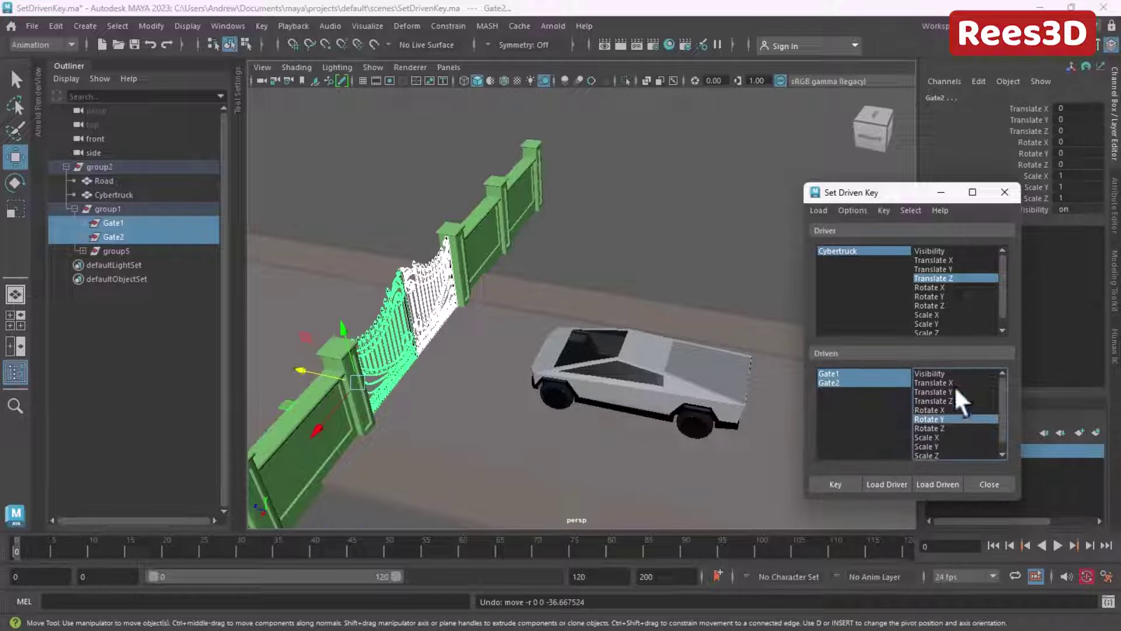
{"action": "left_click", "coordinate": [835, 484]}
{"action": "left_click", "coordinate": [837, 482]}
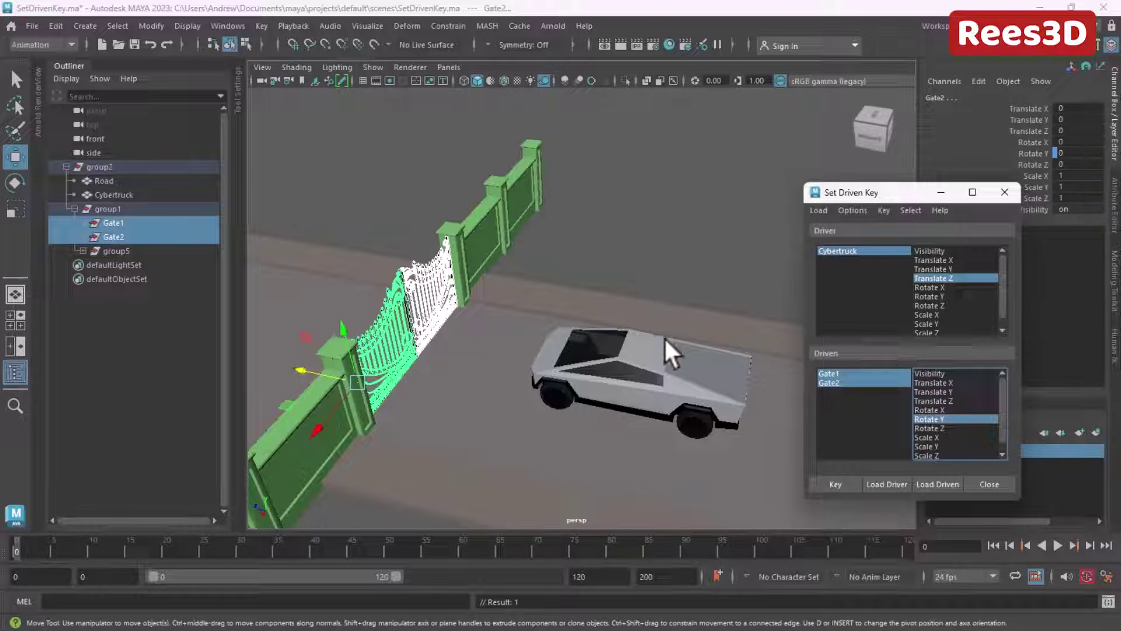
{"action": "left_click", "coordinate": [112, 223]}
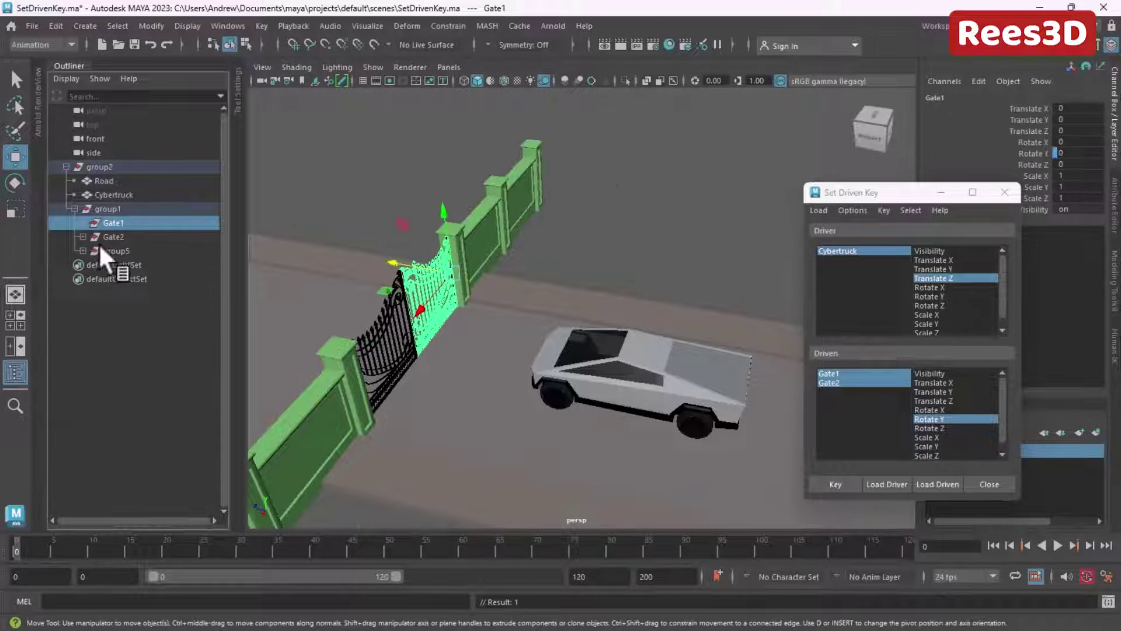
{"action": "left_click", "coordinate": [107, 235]}
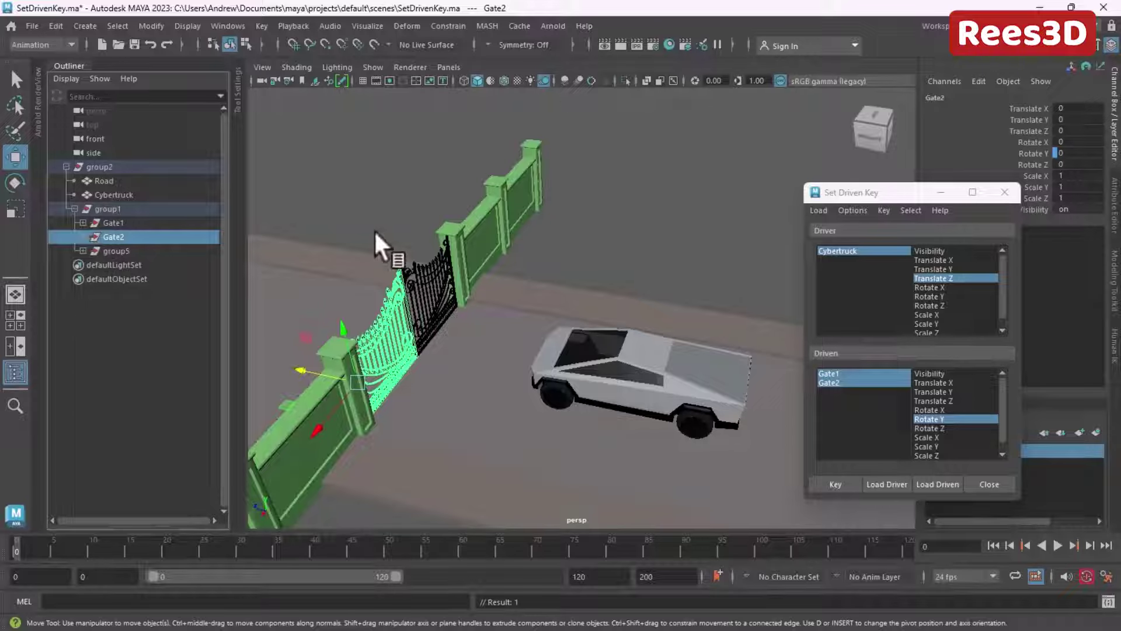
{"action": "left_click", "coordinate": [1061, 153]}
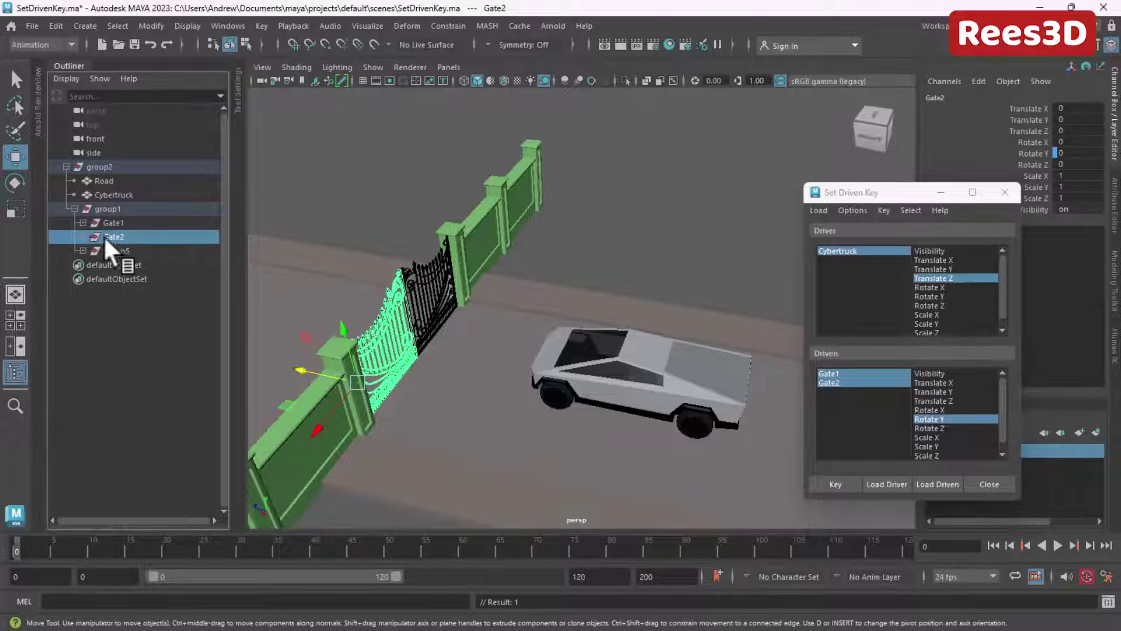
{"action": "left_click", "coordinate": [15, 183]}
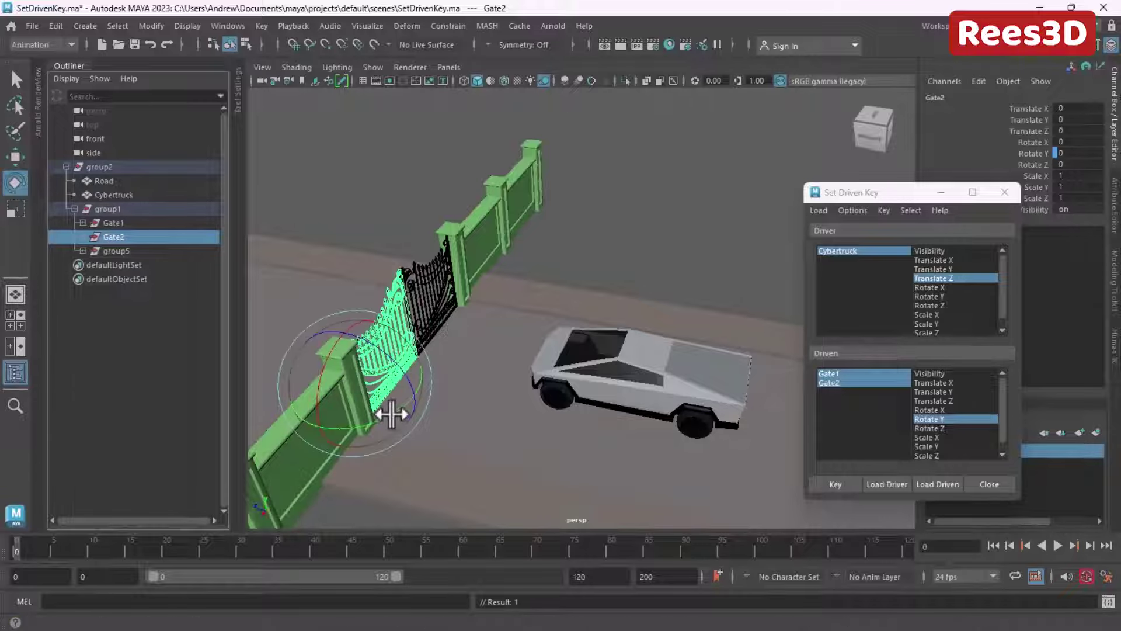
{"action": "left_click_drag", "start_coordinate": [395, 413], "coordinate": [413, 393]}
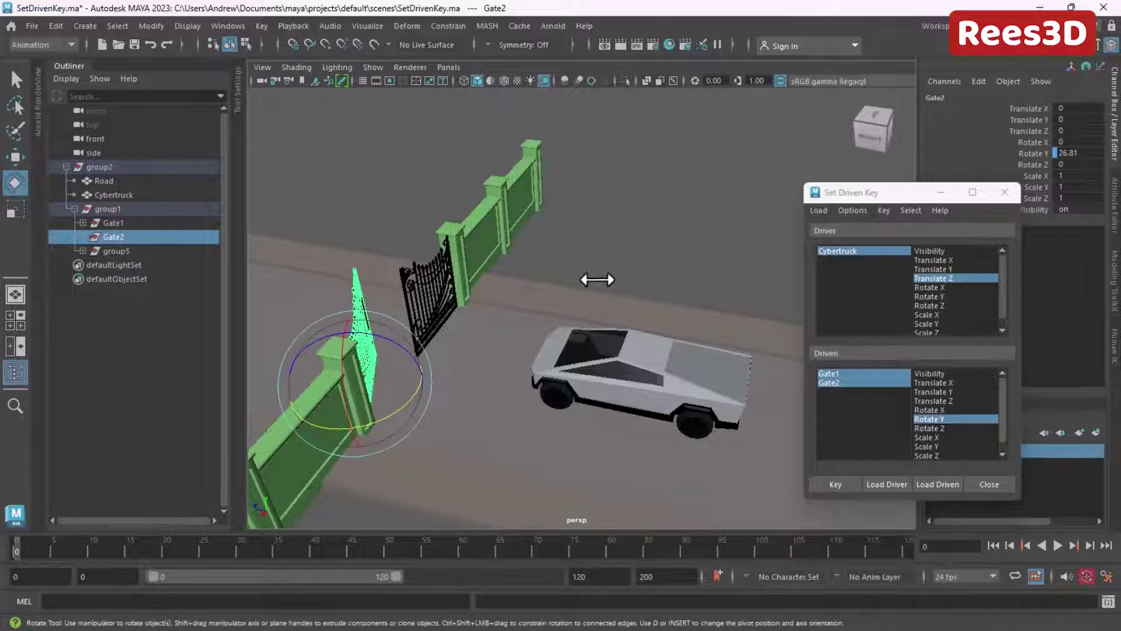
{"action": "left_click", "coordinate": [119, 222]}
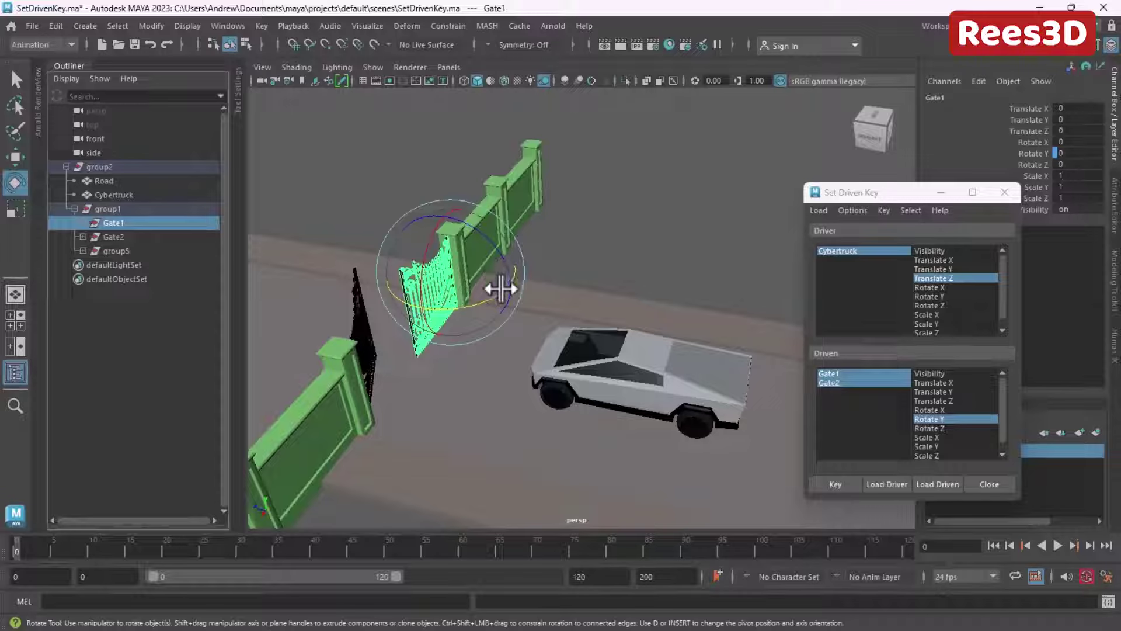
{"action": "left_click_drag", "start_coordinate": [501, 288], "coordinate": [603, 273]}
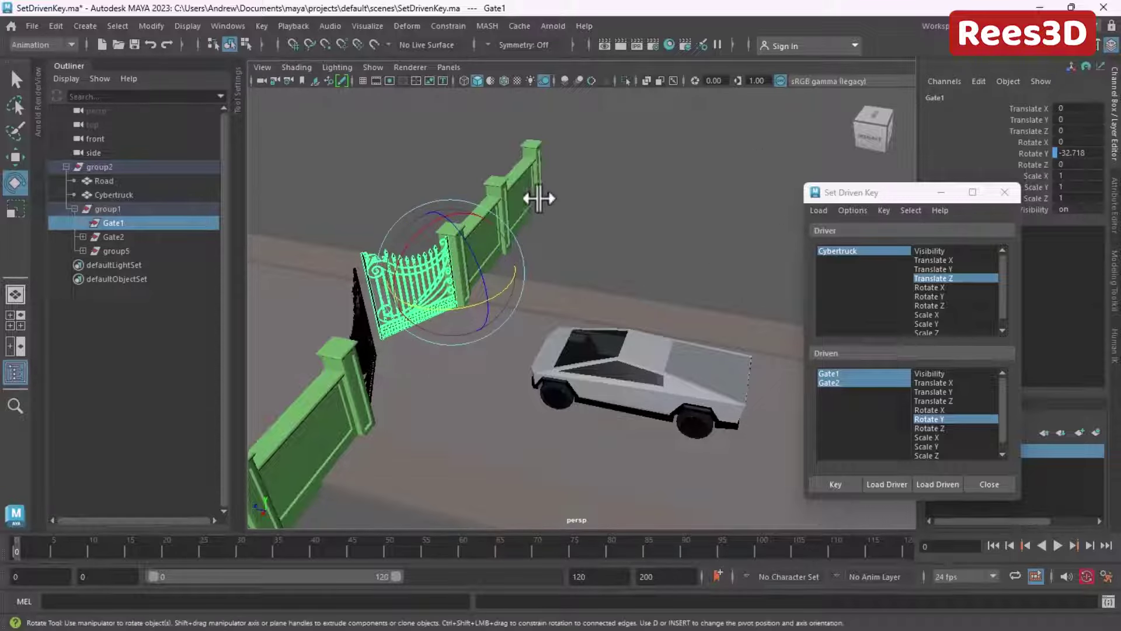
{"action": "key", "text": "ctrl+z"}
{"action": "key", "text": "ctrl+z"}
{"action": "key", "text": "ctrl+z"}
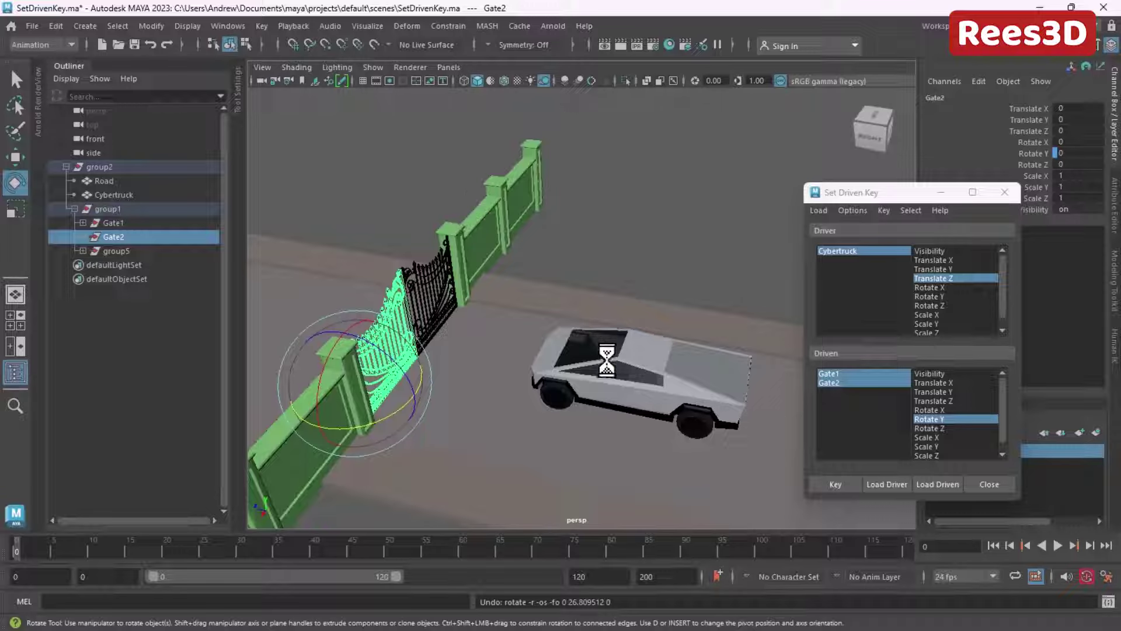
{"action": "left_click", "coordinate": [628, 367]}
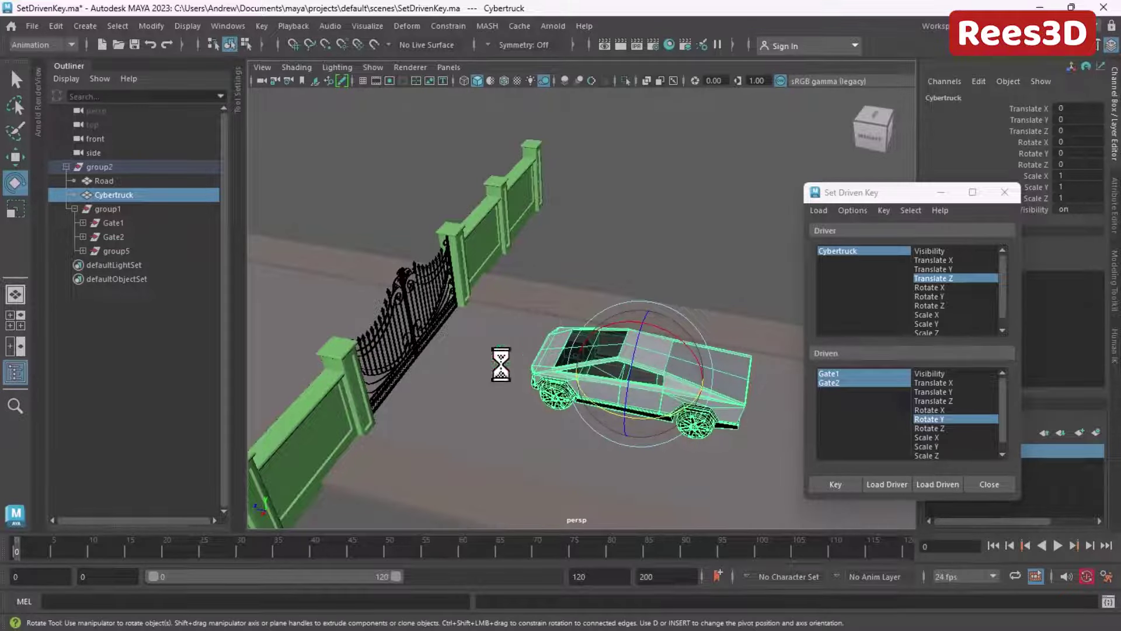
Step: Move the Cybertruck to Translate Z 304.241 and key the gates still closed
{"action": "left_click", "coordinate": [16, 158]}
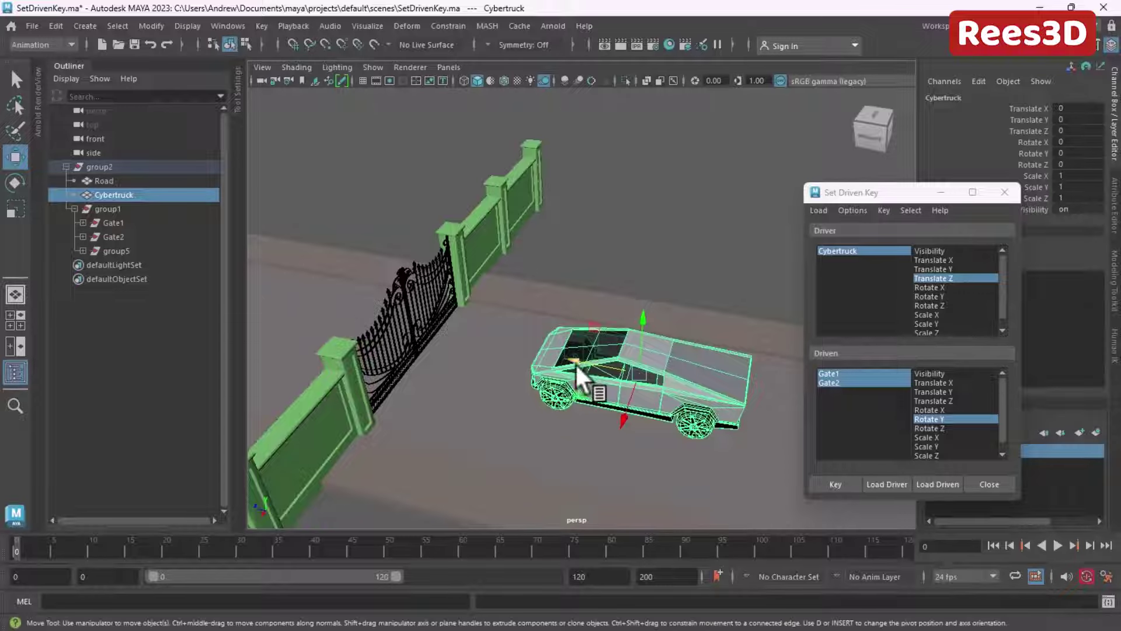
{"action": "left_click_drag", "start_coordinate": [590, 357], "coordinate": [523, 352]}
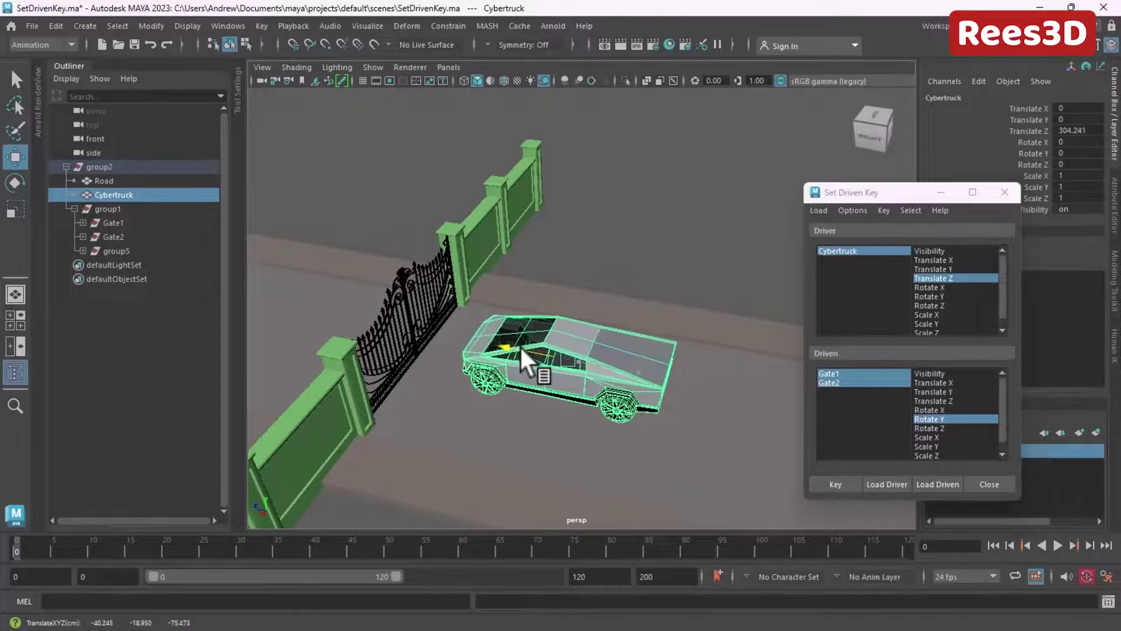
{"action": "left_click", "coordinate": [838, 479]}
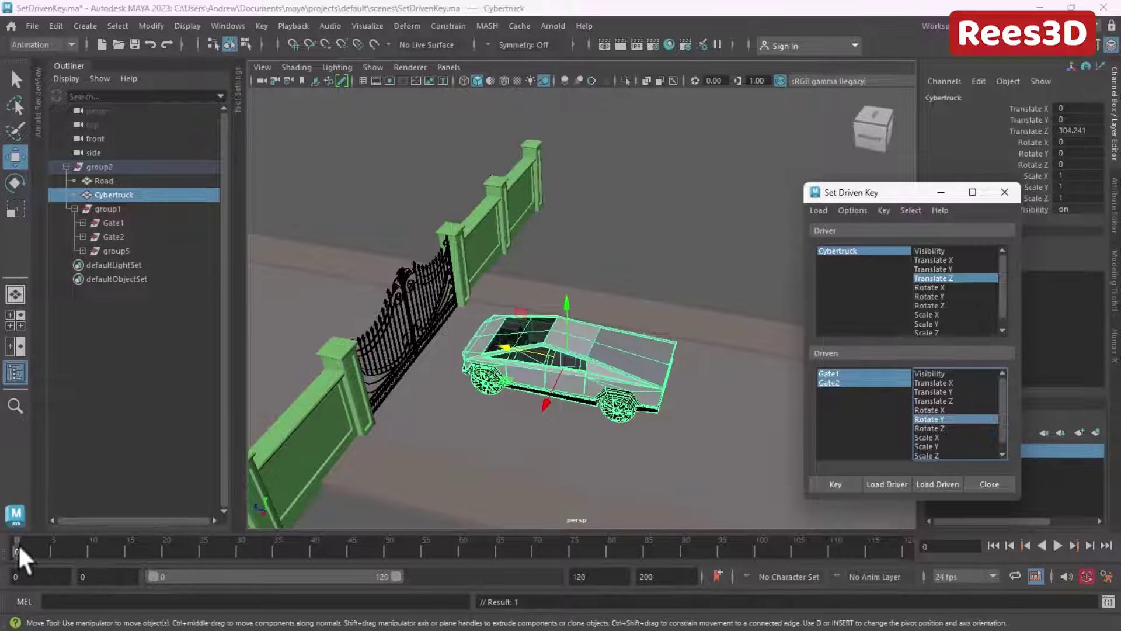
Step: Scrub the timeline back to frame 0, then move the car to Translate Z 660.047
{"action": "left_click_drag", "start_coordinate": [18, 549], "coordinate": [288, 548]}
{"action": "left_click_drag", "start_coordinate": [16, 549], "coordinate": [17, 549]}
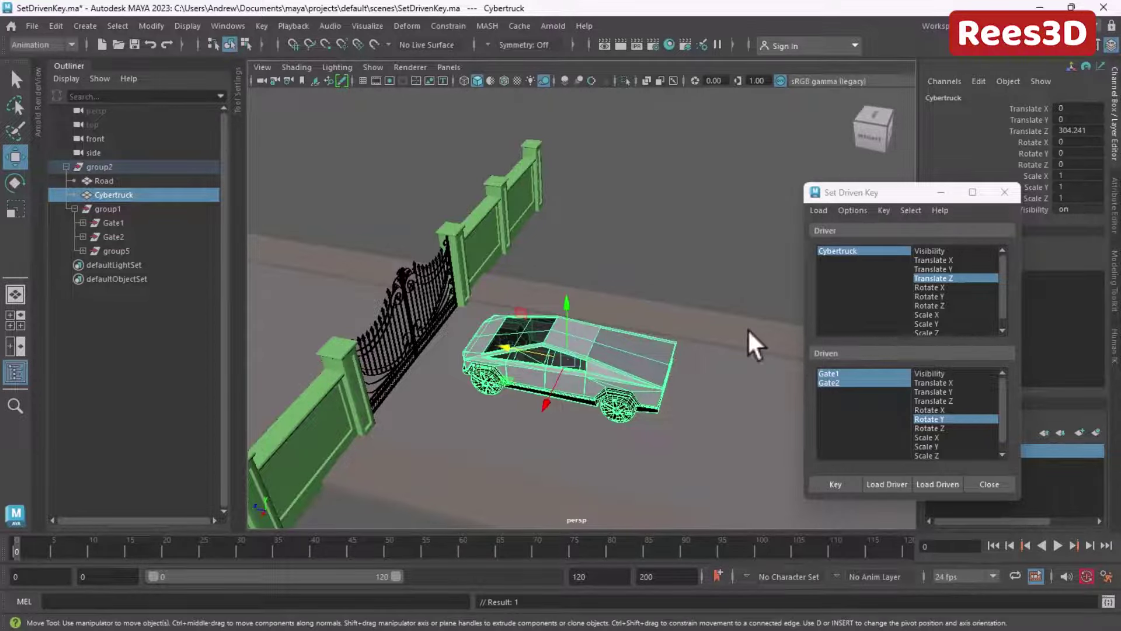
{"action": "left_click_drag", "start_coordinate": [891, 191], "coordinate": [849, 159]}
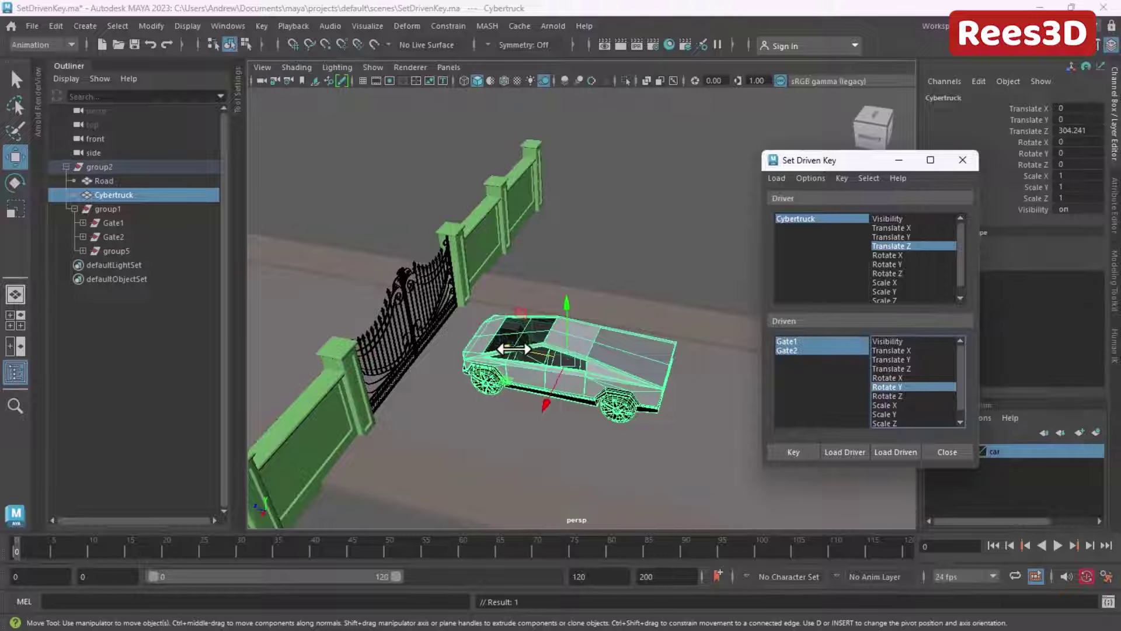
{"action": "left_click_drag", "start_coordinate": [512, 348], "coordinate": [449, 324]}
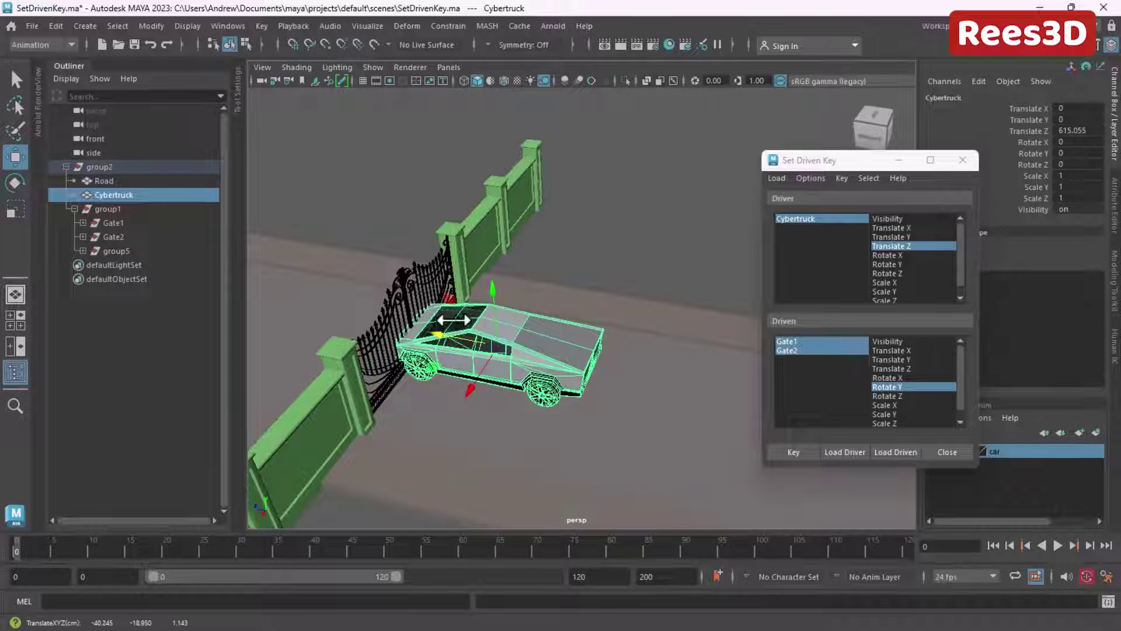
{"action": "left_click_drag", "start_coordinate": [458, 336], "coordinate": [448, 331]}
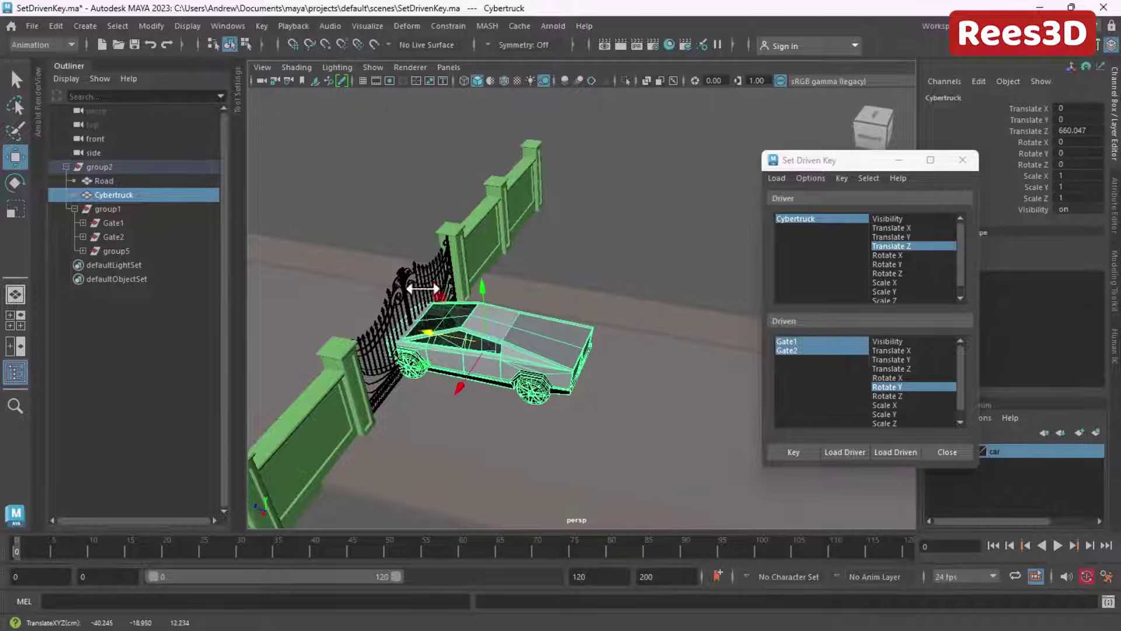
Step: Swing Gate1 open to a Rotate Y of about -85
{"action": "left_click", "coordinate": [117, 222]}
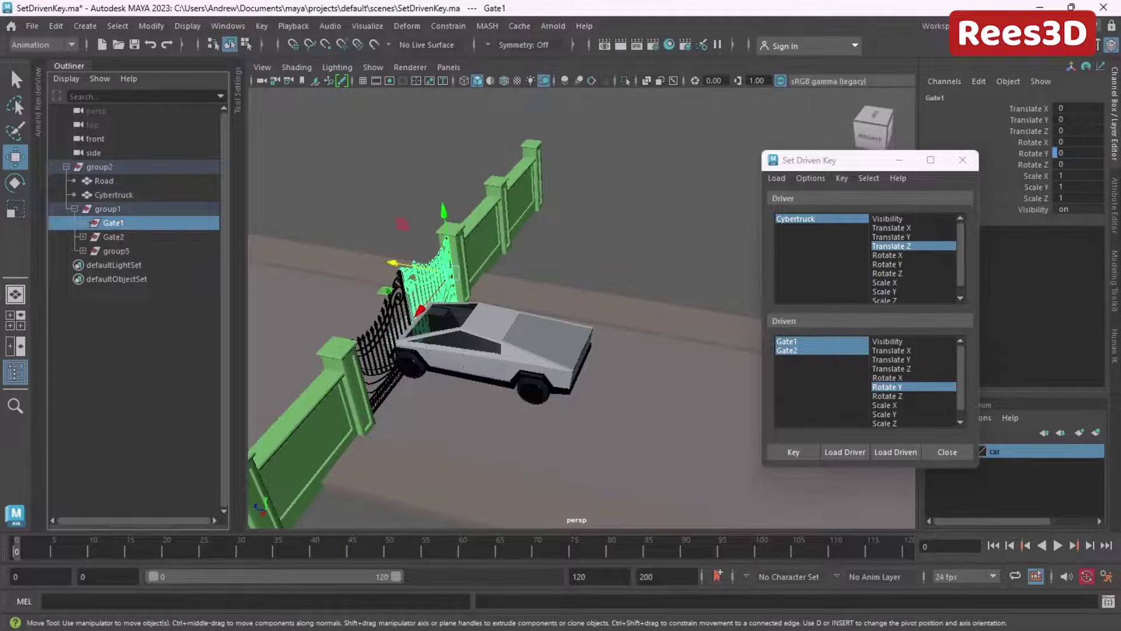
{"action": "left_click", "coordinate": [15, 183]}
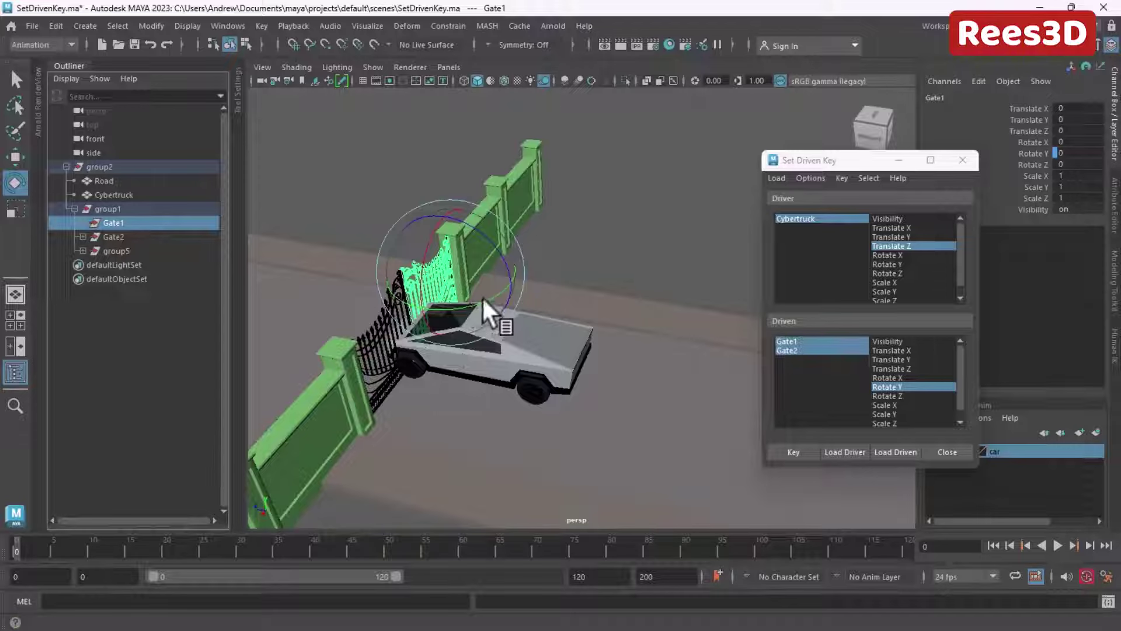
{"action": "left_click_drag", "start_coordinate": [481, 296], "coordinate": [397, 302]}
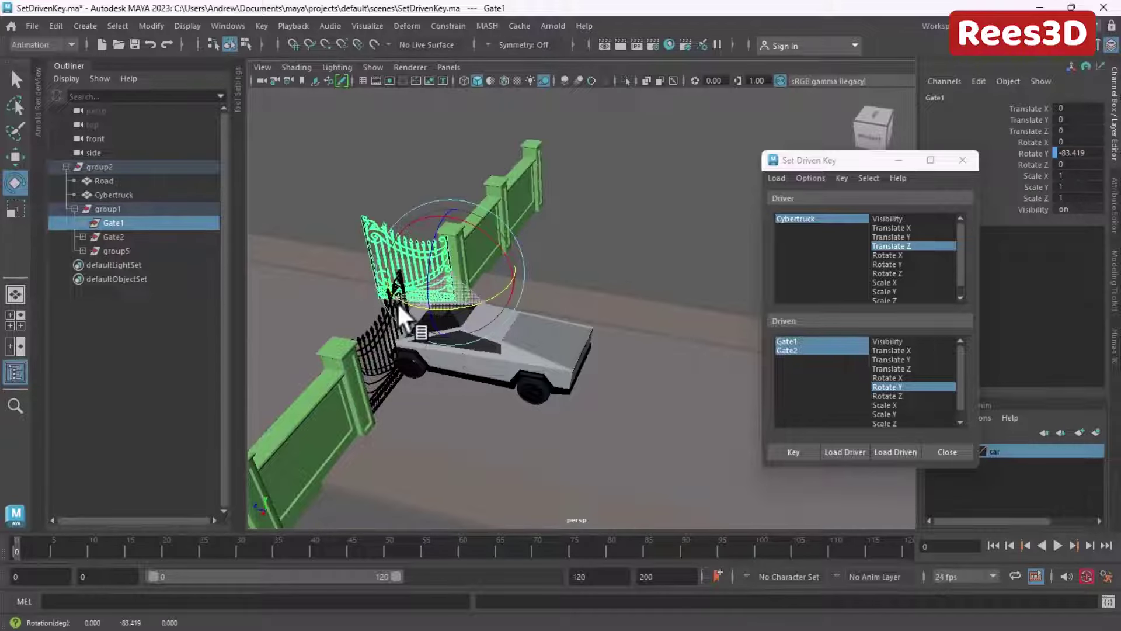
{"action": "left_click", "coordinate": [1083, 153]}
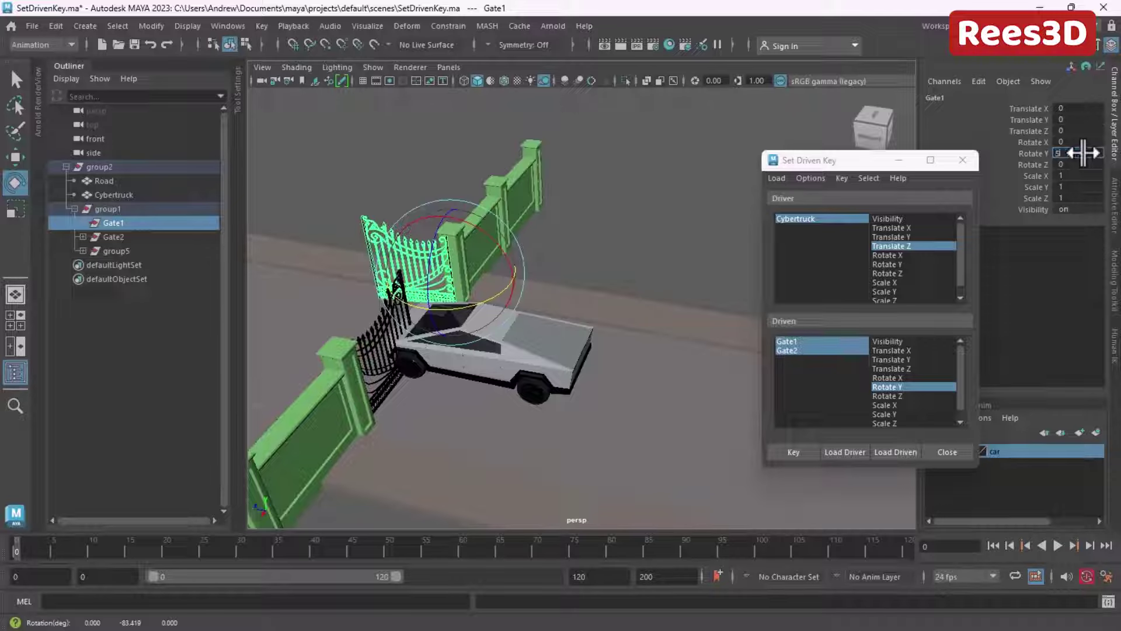
{"action": "middle_click_drag", "start_coordinate": [1084, 153], "coordinate": [1083, 153]}
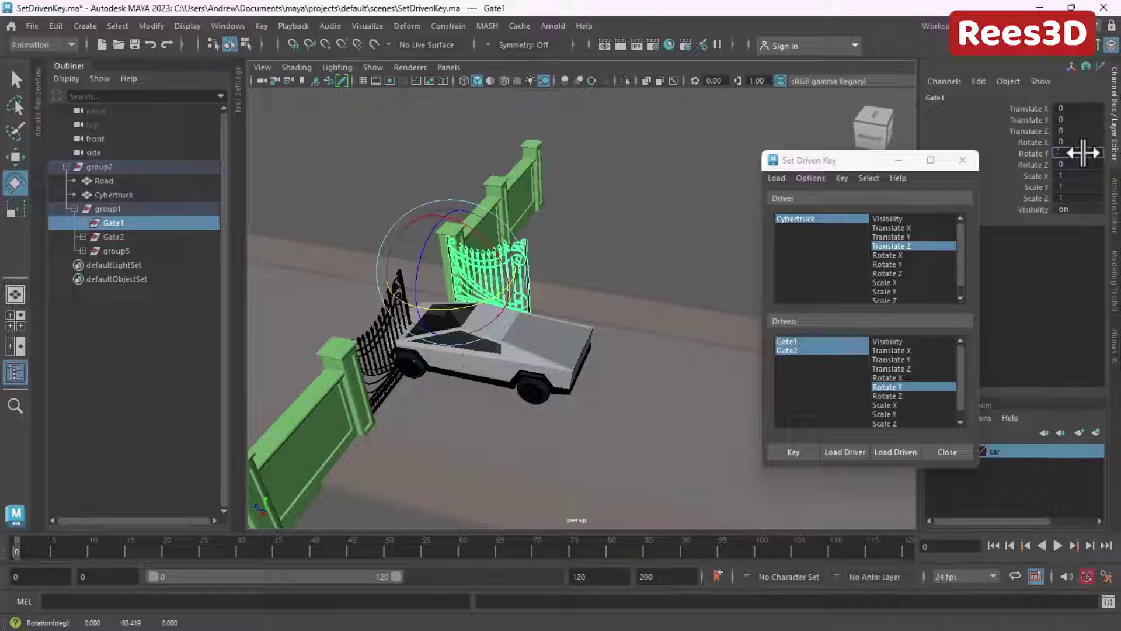
{"action": "middle_click_drag", "start_coordinate": [1083, 153], "coordinate": [1084, 153]}
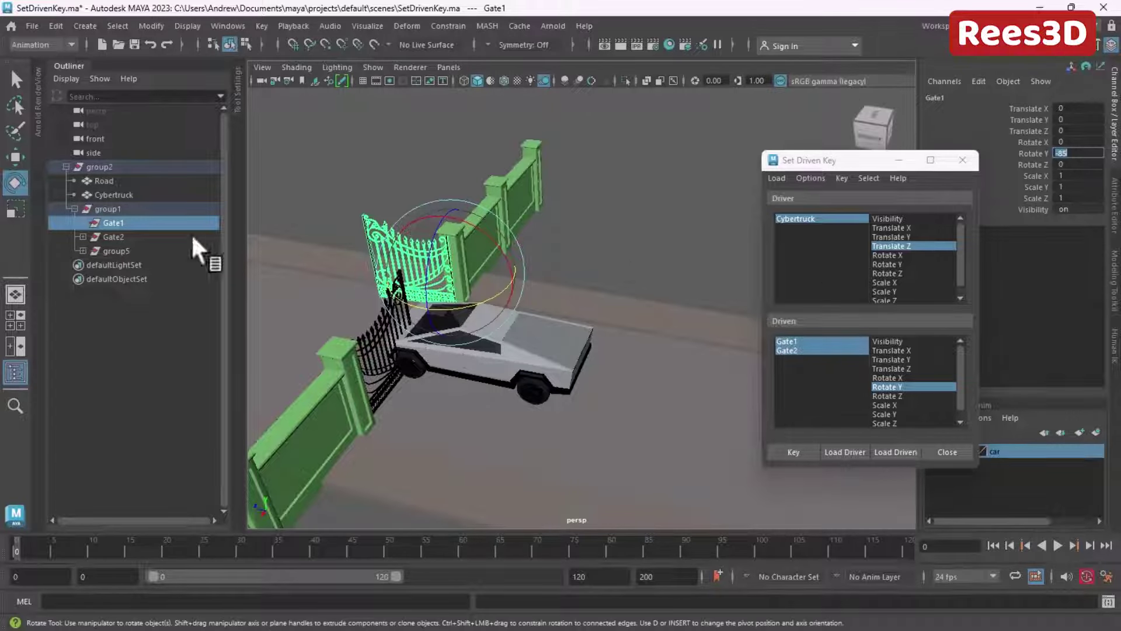
Step: Set Gate2's Rotate Y to 85 and key both open gates against the Cybertruck
{"action": "left_click", "coordinate": [127, 234]}
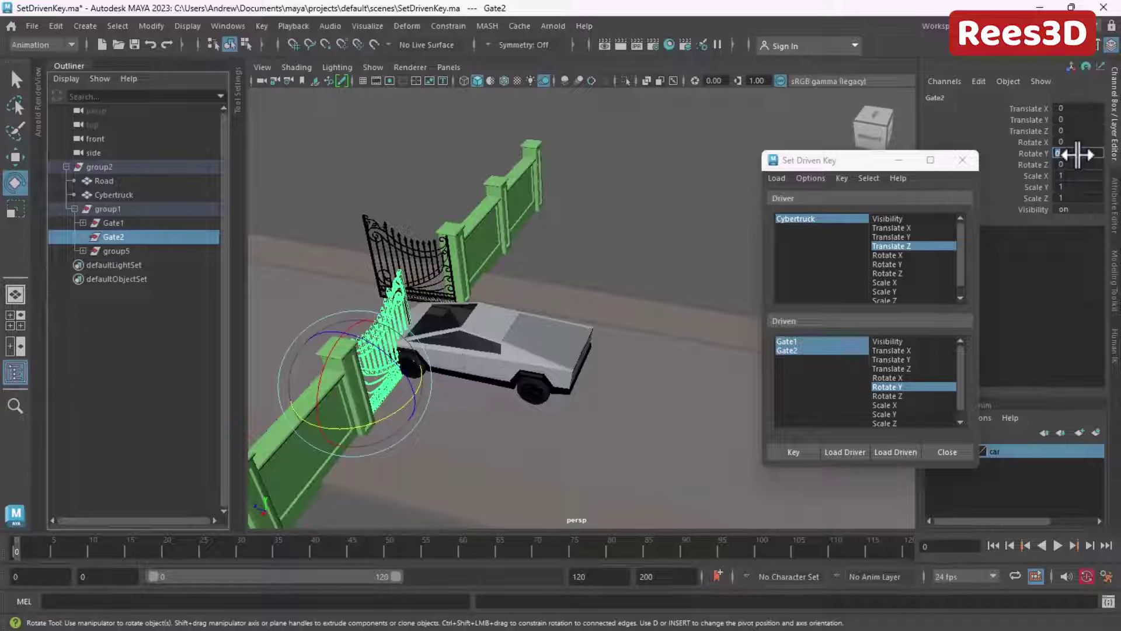
{"action": "left_click_drag", "start_coordinate": [1077, 155], "coordinate": [1078, 154], "text": "ctrl"}
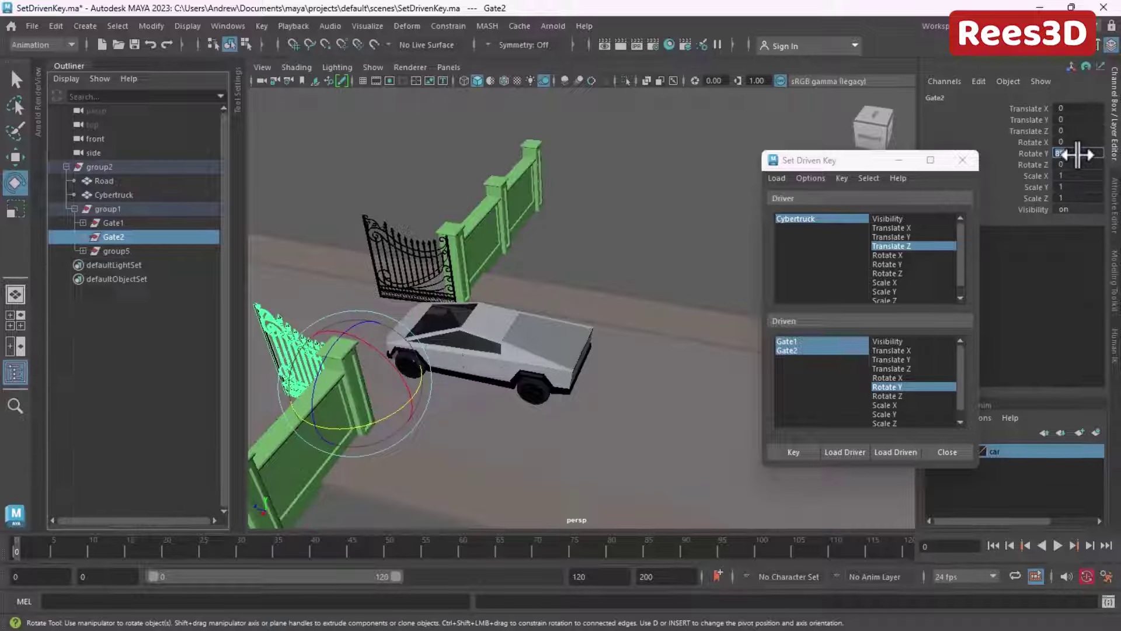
{"action": "left_click_drag", "start_coordinate": [541, 309], "coordinate": [494, 339], "text": "alt"}
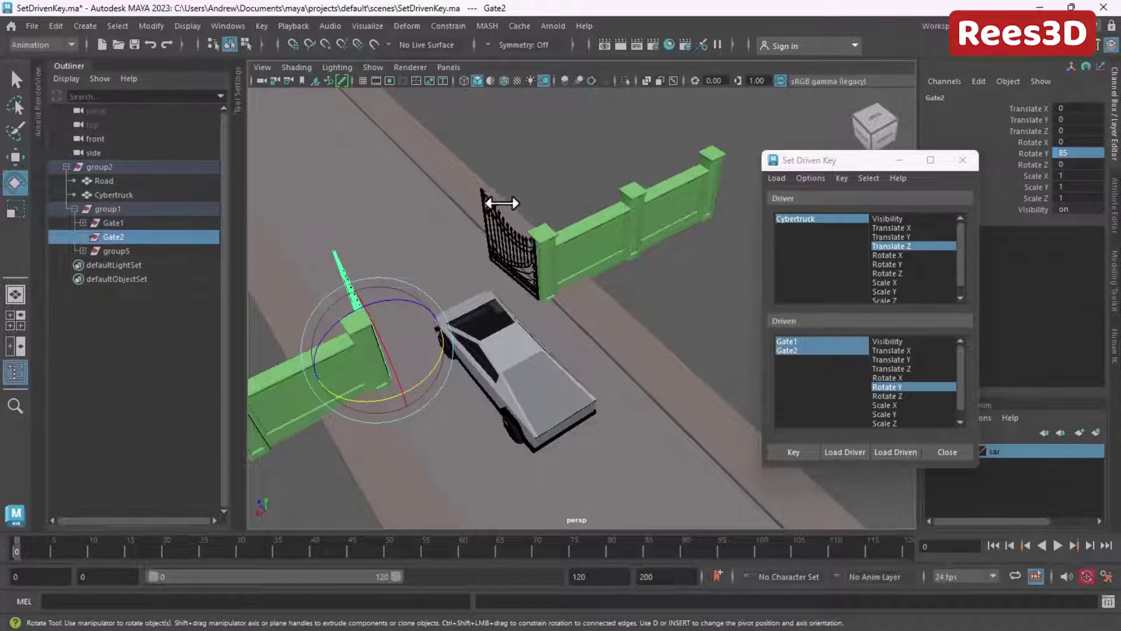
{"action": "left_click", "coordinate": [499, 363]}
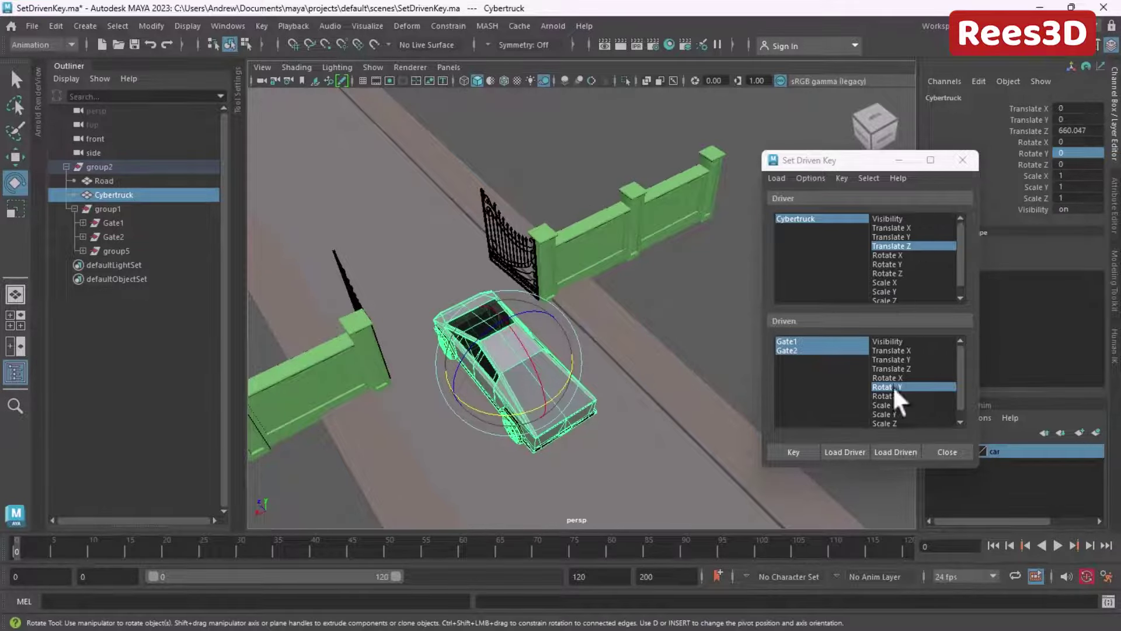
{"action": "left_click", "coordinate": [801, 451]}
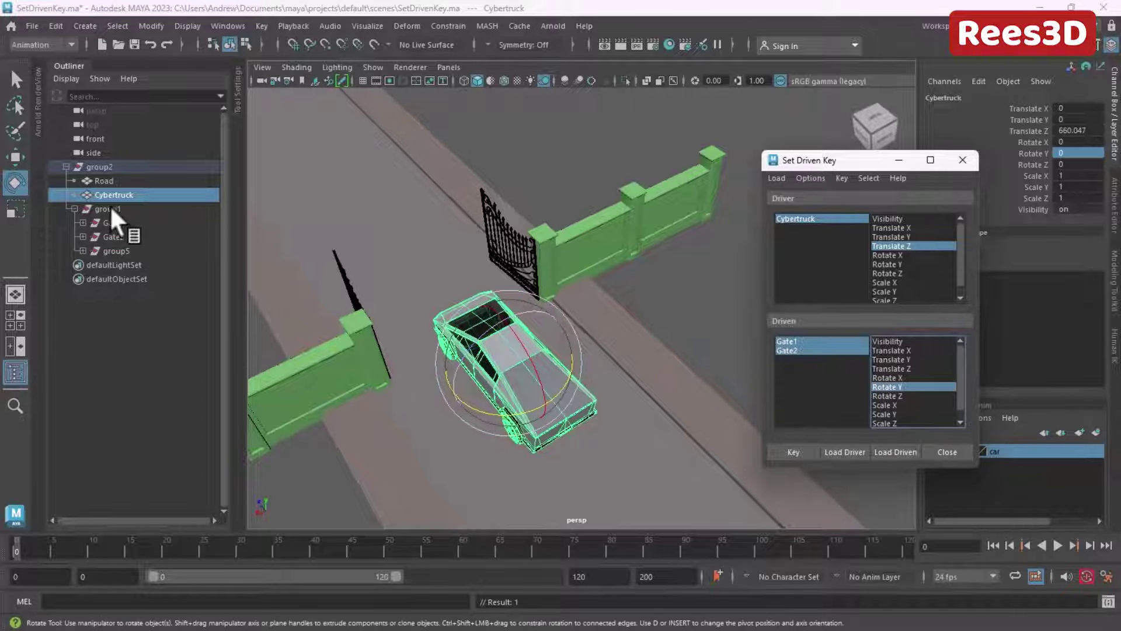
Step: Drive the Cybertruck back and forth along Z to test the gates swinging
{"action": "left_click", "coordinate": [16, 158]}
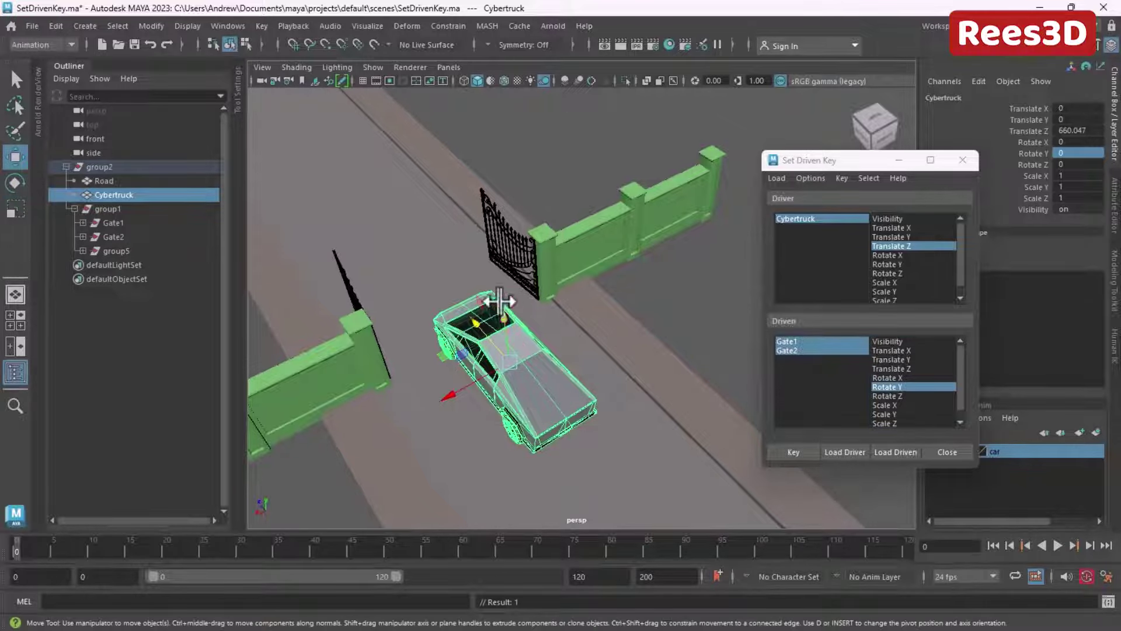
{"action": "left_click_drag", "start_coordinate": [491, 326], "coordinate": [530, 348], "text": "alt"}
{"action": "middle_click_drag", "start_coordinate": [531, 348], "coordinate": [453, 342], "text": "alt"}
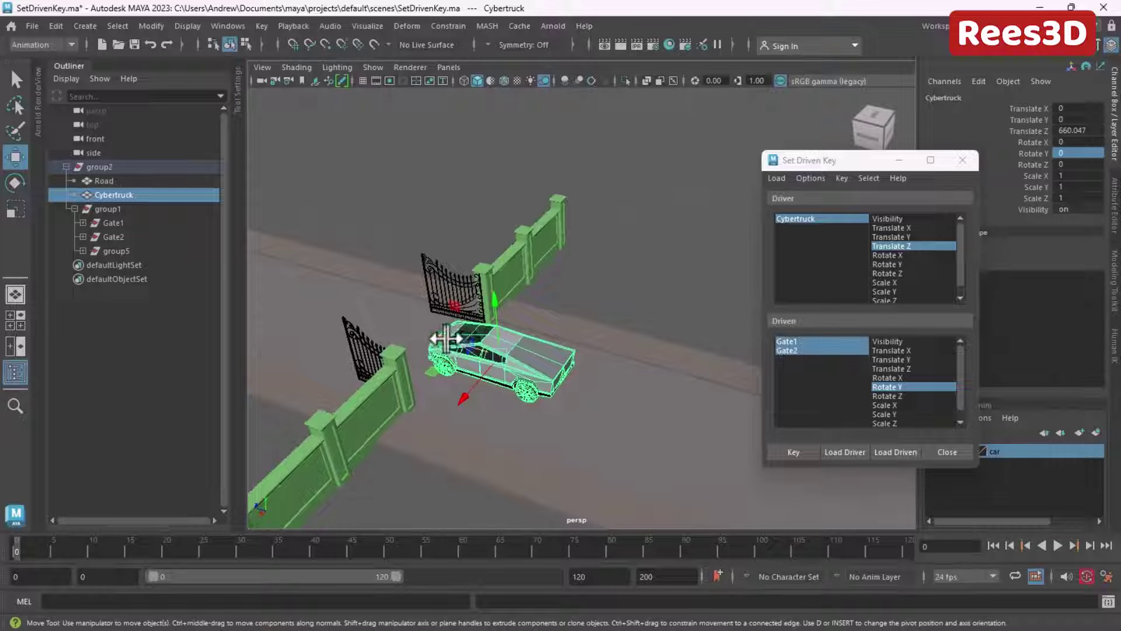
{"action": "left_click_drag", "start_coordinate": [452, 342], "coordinate": [534, 438]}
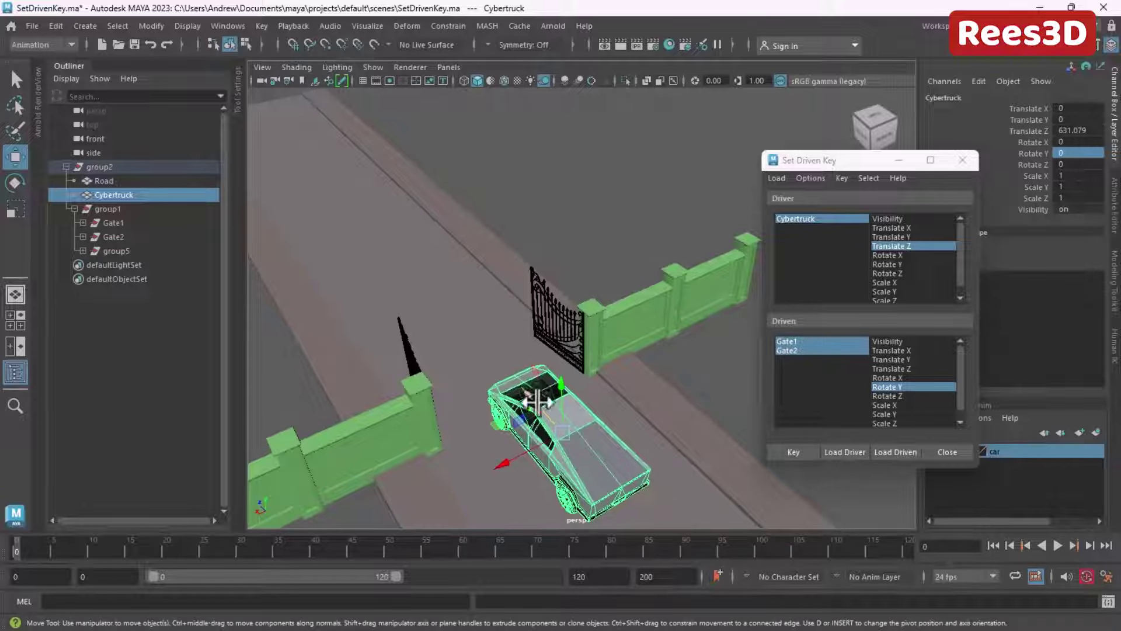
{"action": "left_click_drag", "start_coordinate": [529, 399], "coordinate": [371, 426]}
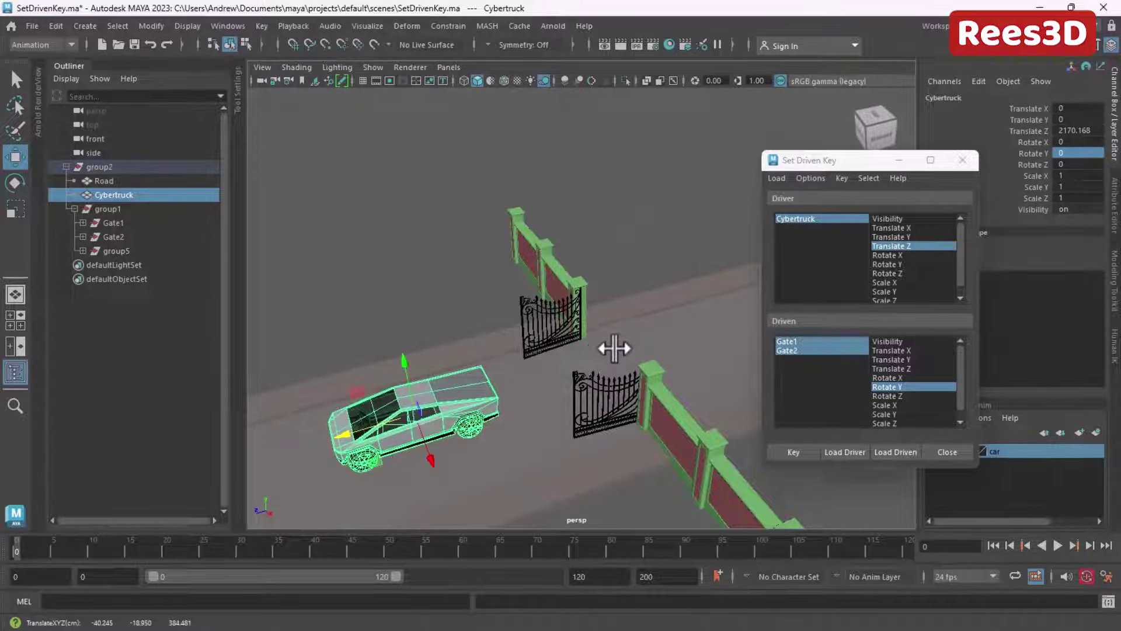
Step: Key the gates open with the truck beside them, then pull it to Translate Z 2837.885
{"action": "left_click_drag", "start_coordinate": [571, 375], "coordinate": [444, 409], "text": "alt"}
{"action": "middle_click_drag", "start_coordinate": [444, 409], "coordinate": [430, 420]}
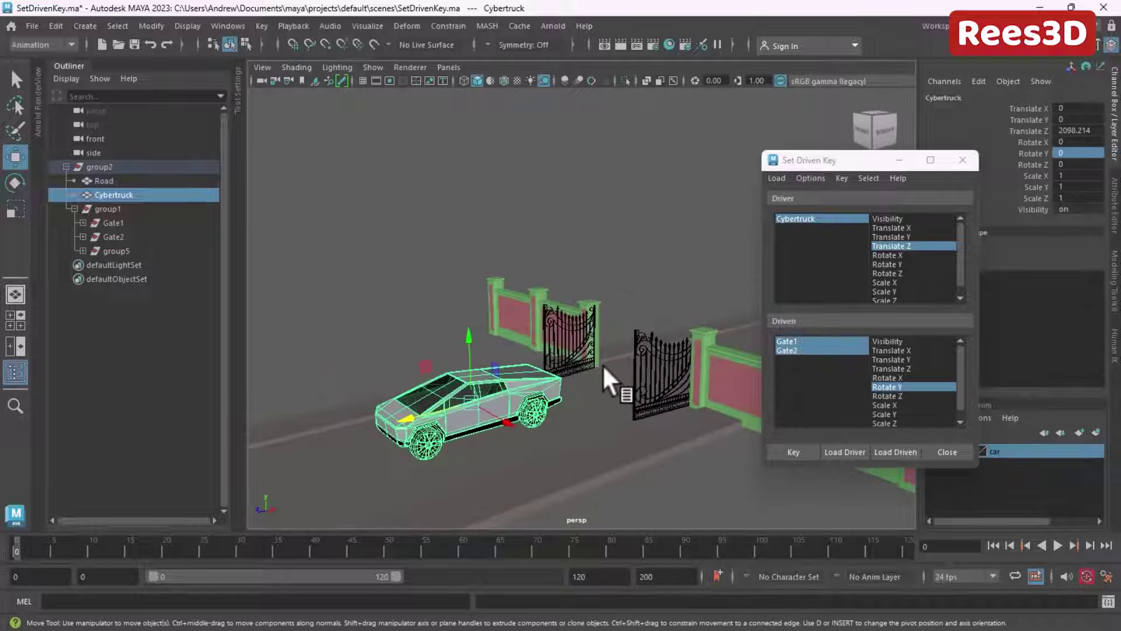
{"action": "left_click_drag", "start_coordinate": [603, 366], "coordinate": [562, 399], "text": "alt"}
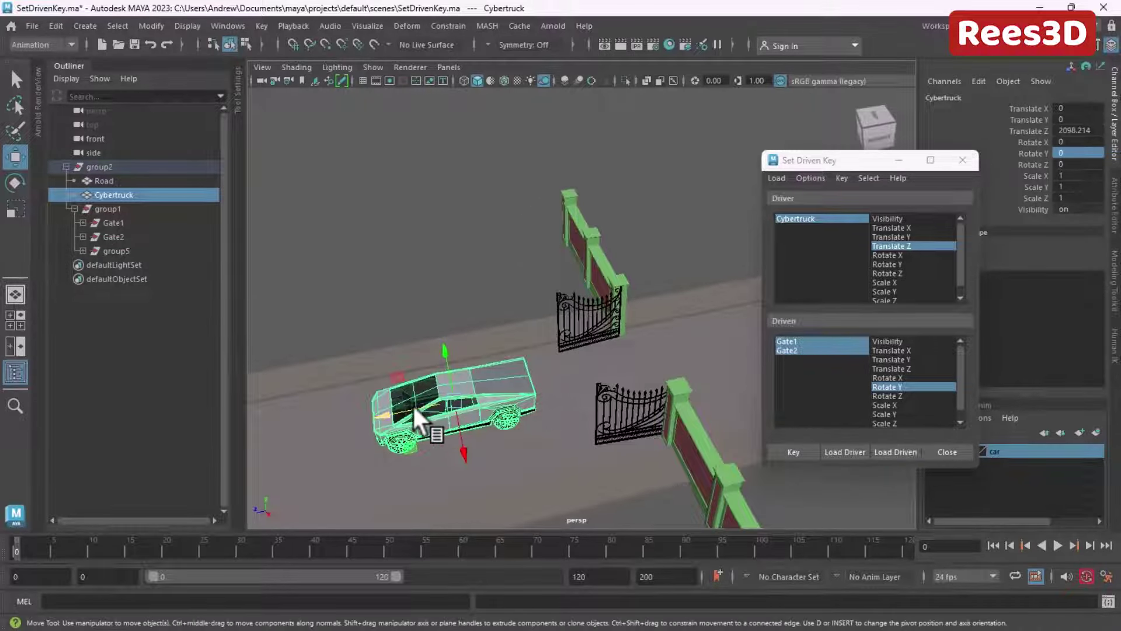
{"action": "middle_click_drag", "start_coordinate": [414, 410], "coordinate": [444, 407]}
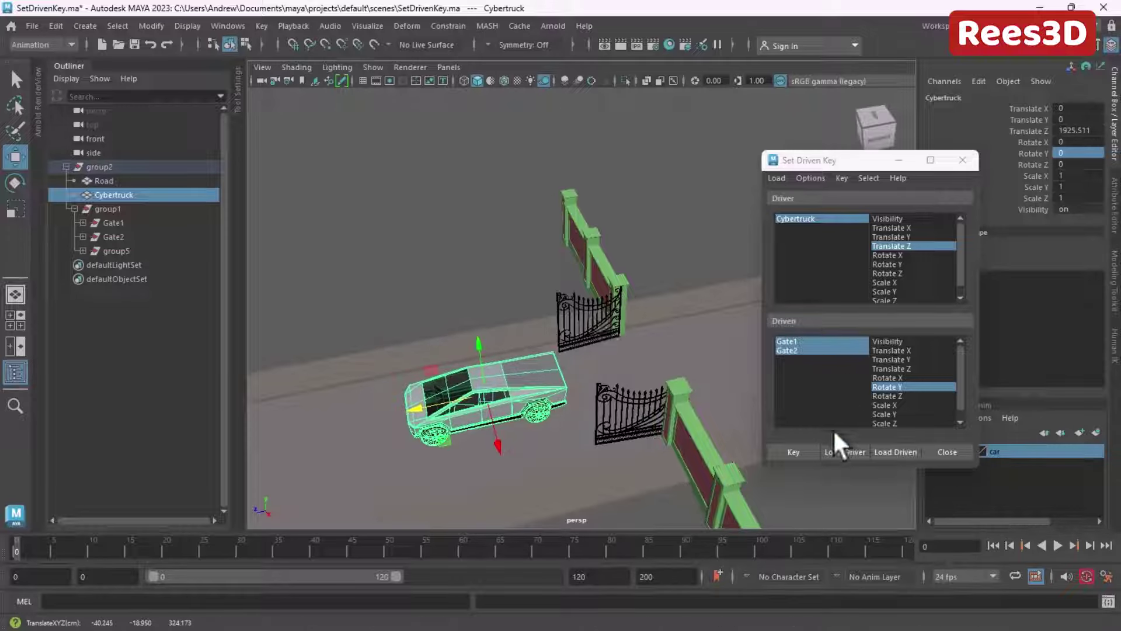
{"action": "left_click", "coordinate": [789, 451]}
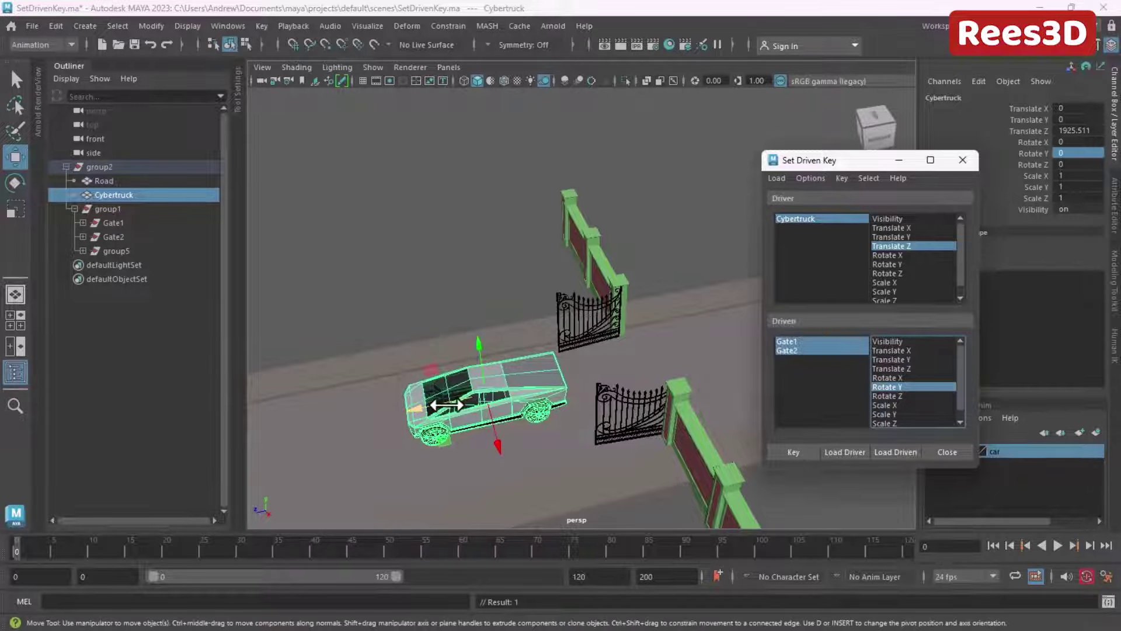
{"action": "left_click_drag", "start_coordinate": [446, 404], "coordinate": [274, 443]}
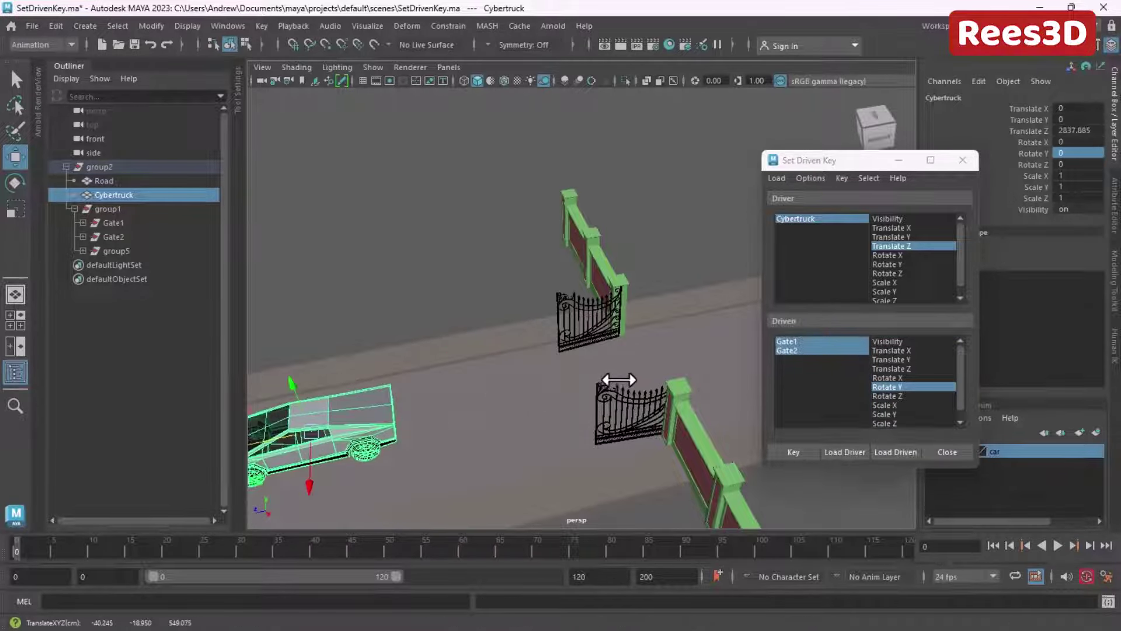
{"action": "mouse_move", "coordinate": [619, 380]}
{"action": "left_mouse_down", "text": "alt"}
{"action": "mouse_move", "coordinate": [631, 400]}
{"action": "mouse_move", "coordinate": [601, 388]}
{"action": "left_mouse_up", "text": "alt"}
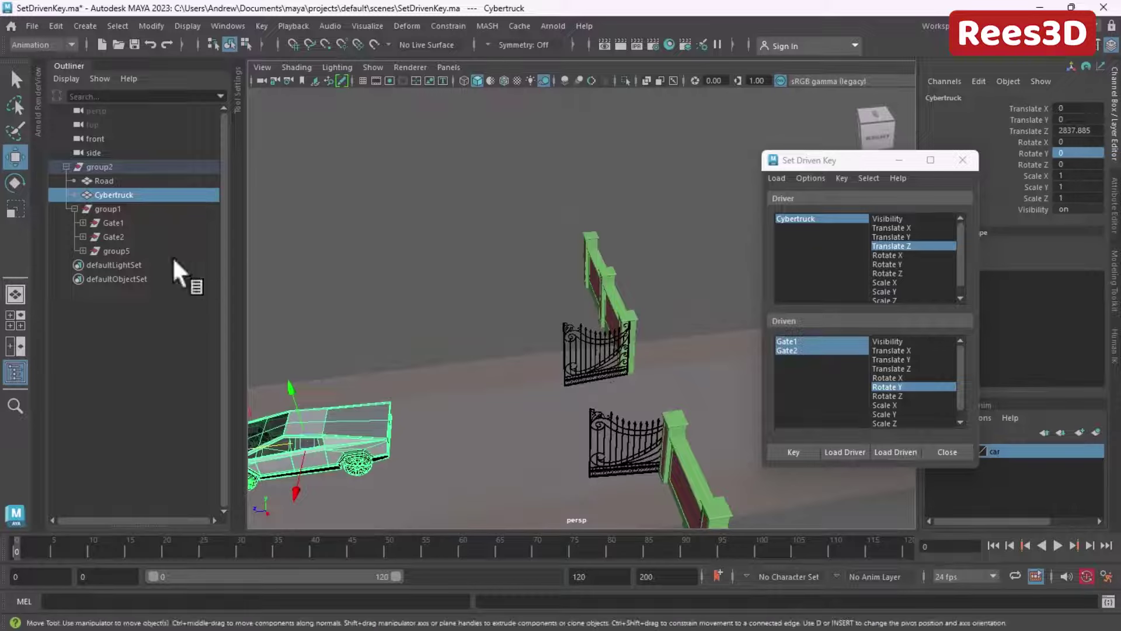
Step: Set Gate1 and Gate2 Rotate Y to 0 and key them closed at Translate Z 2837.885
{"action": "left_click", "coordinate": [120, 222]}
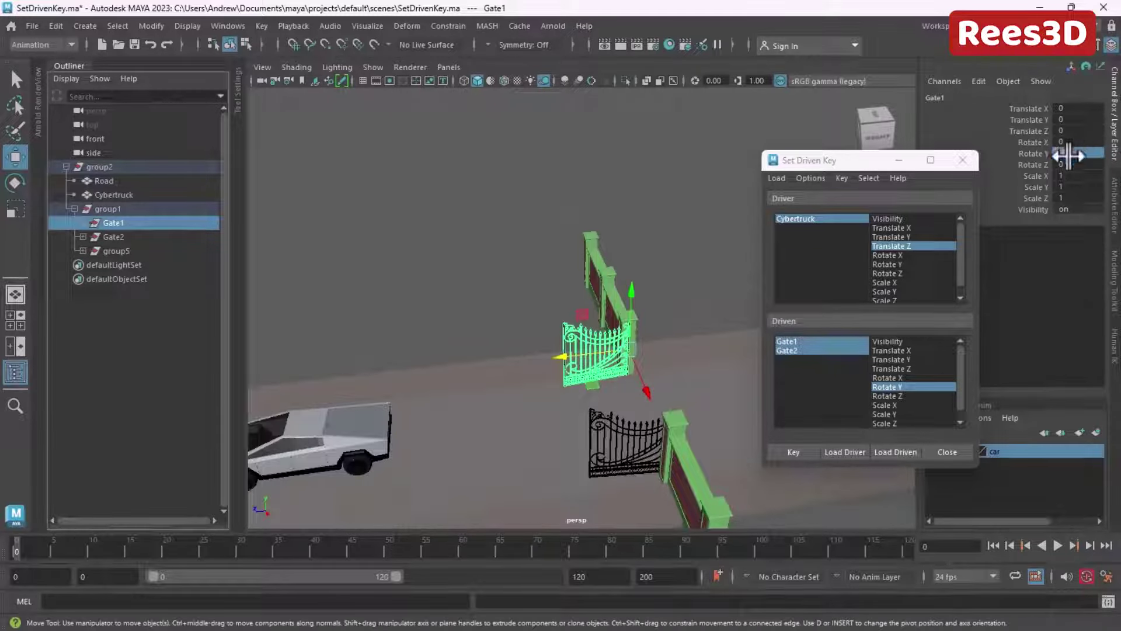
{"action": "middle_click_drag", "start_coordinate": [1069, 155], "coordinate": [1069, 155]}
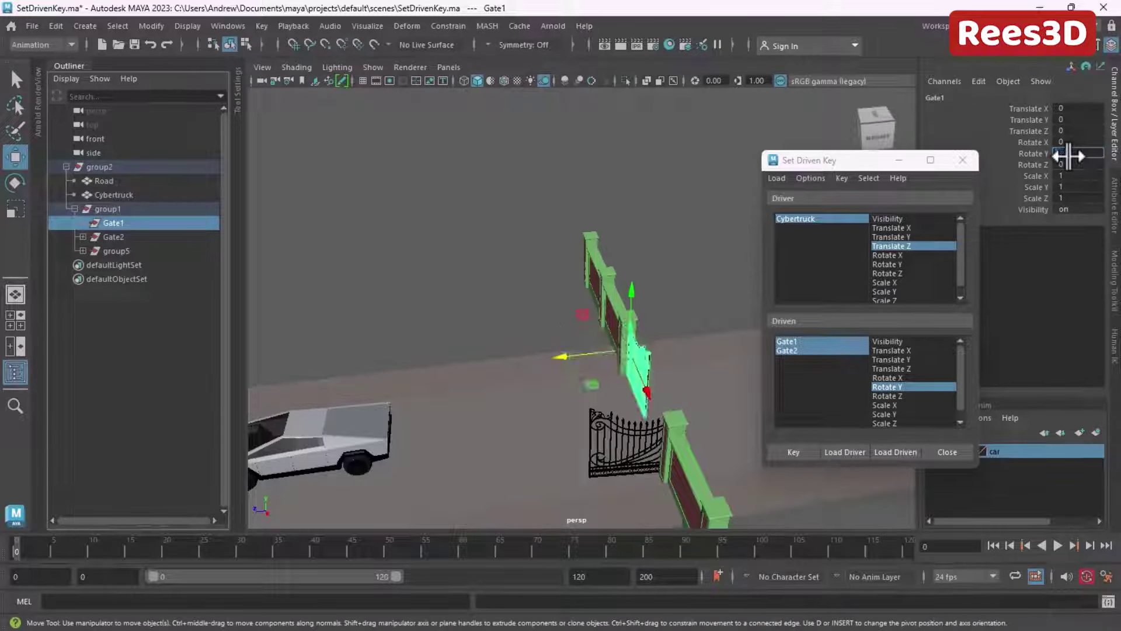
{"action": "left_click_drag", "start_coordinate": [696, 340], "coordinate": [711, 383], "text": "alt"}
{"action": "left_click", "coordinate": [122, 238]}
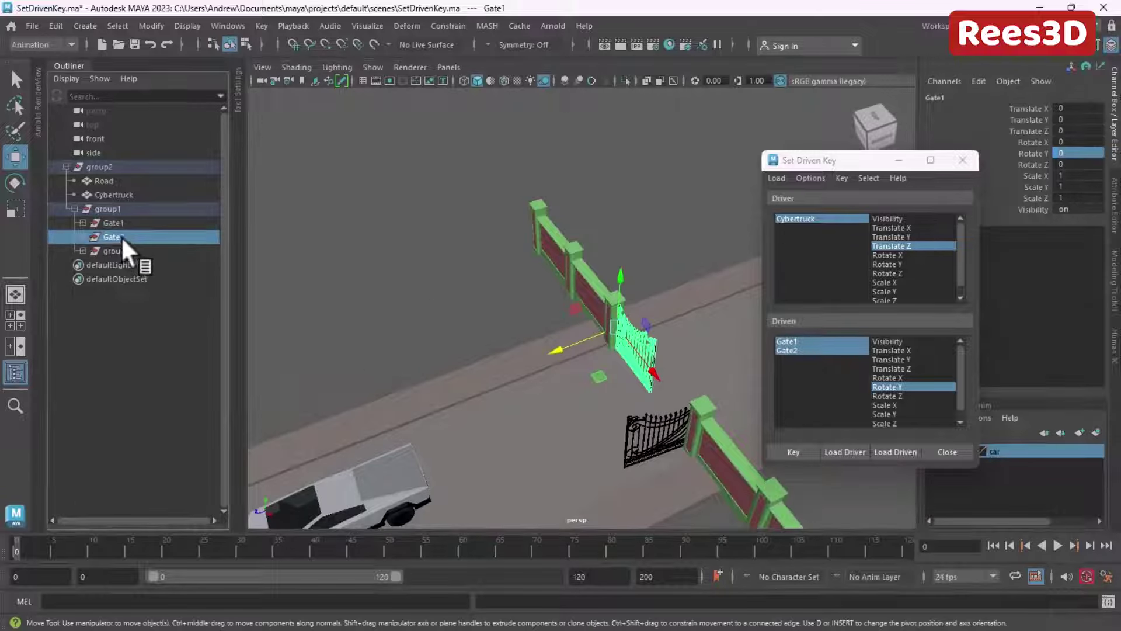
{"action": "middle_click_drag", "start_coordinate": [1068, 156], "coordinate": [1069, 155]}
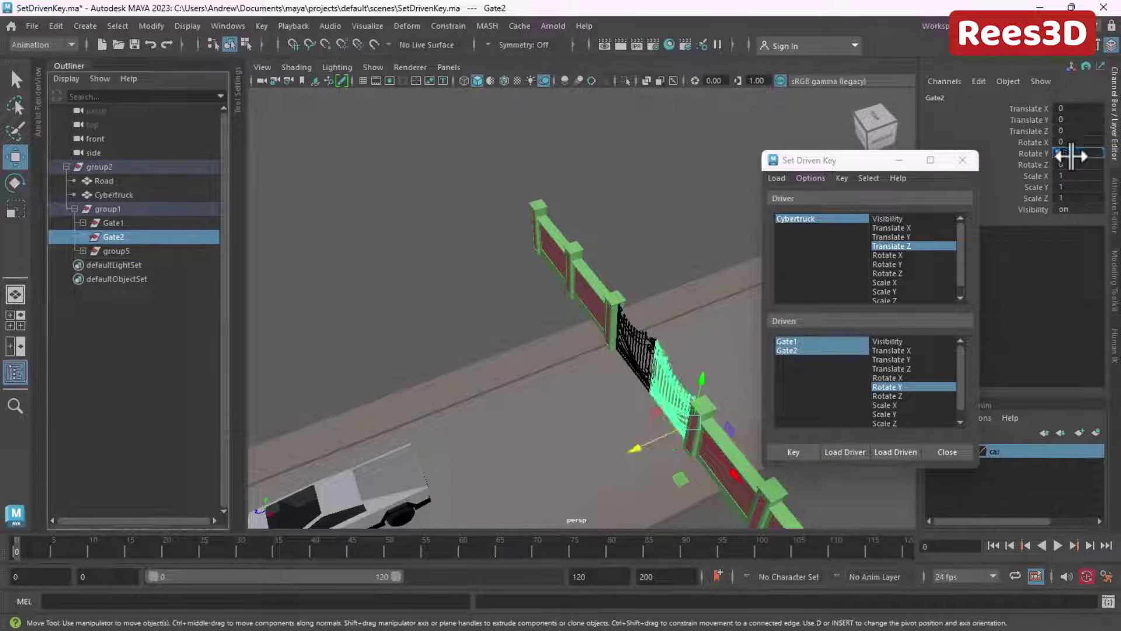
{"action": "left_click_drag", "start_coordinate": [701, 257], "coordinate": [648, 240], "text": "alt"}
{"action": "left_click", "coordinate": [793, 452]}
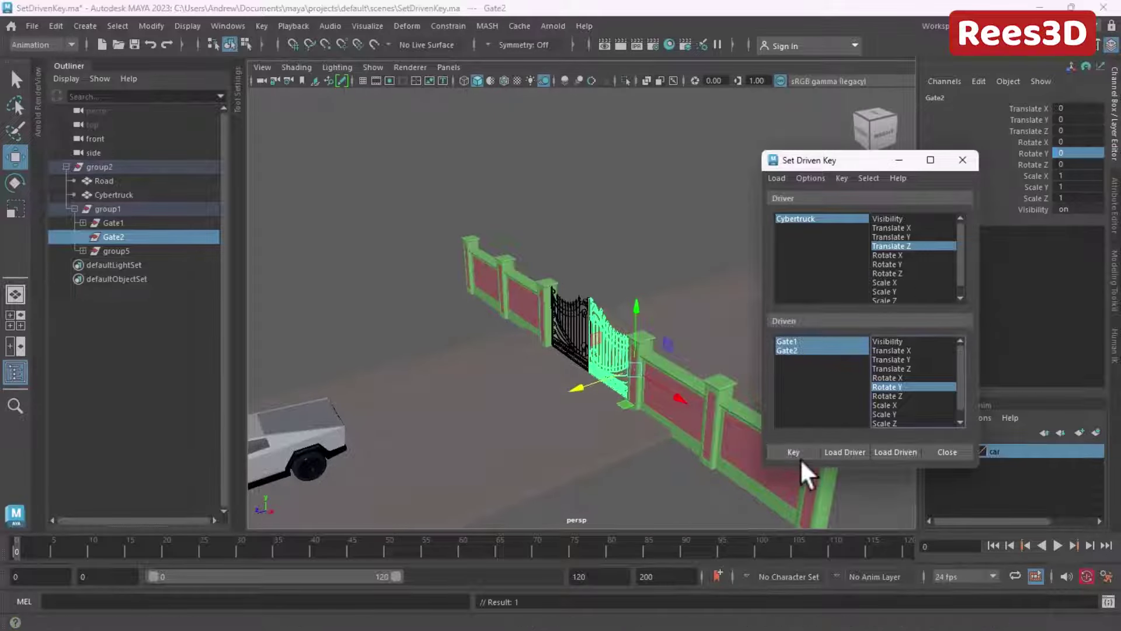
{"action": "left_click_drag", "start_coordinate": [636, 391], "coordinate": [503, 384], "text": "alt"}
Step: Drive the Cybertruck through the gateway to Translate Z -432.637, then close Set Driven Key
{"action": "left_click", "coordinate": [327, 420]}
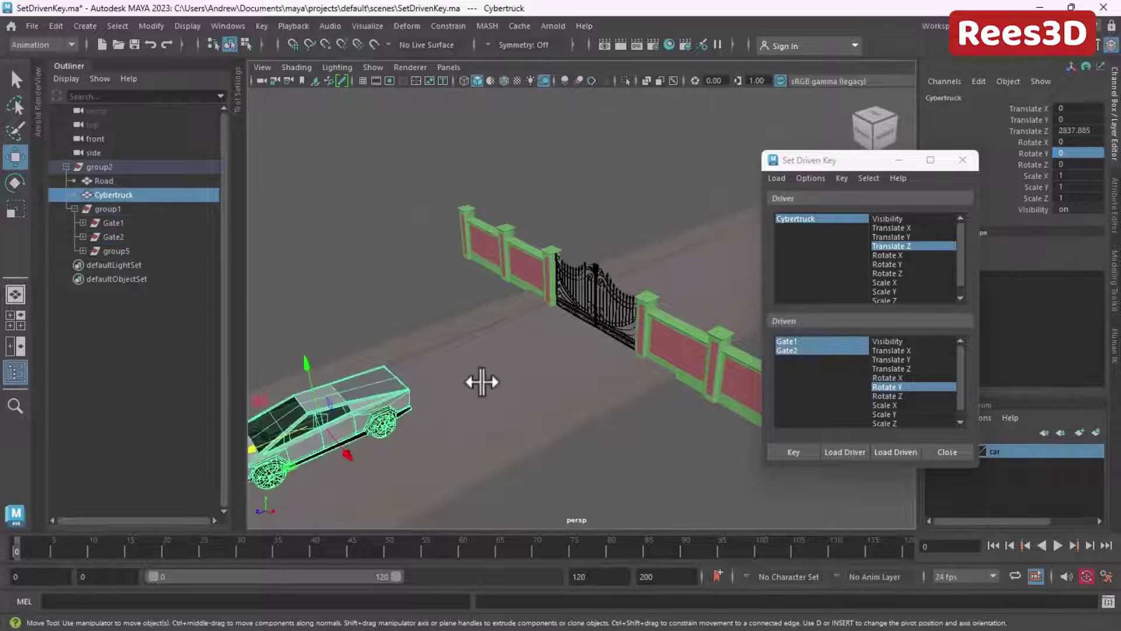
{"action": "middle_click_drag", "start_coordinate": [481, 380], "coordinate": [362, 403], "text": "alt"}
{"action": "right_click_drag", "start_coordinate": [362, 403], "coordinate": [347, 429], "text": "alt"}
{"action": "left_click_drag", "start_coordinate": [348, 429], "coordinate": [692, 381]}
{"action": "left_click_drag", "start_coordinate": [608, 396], "coordinate": [452, 382], "text": "alt"}
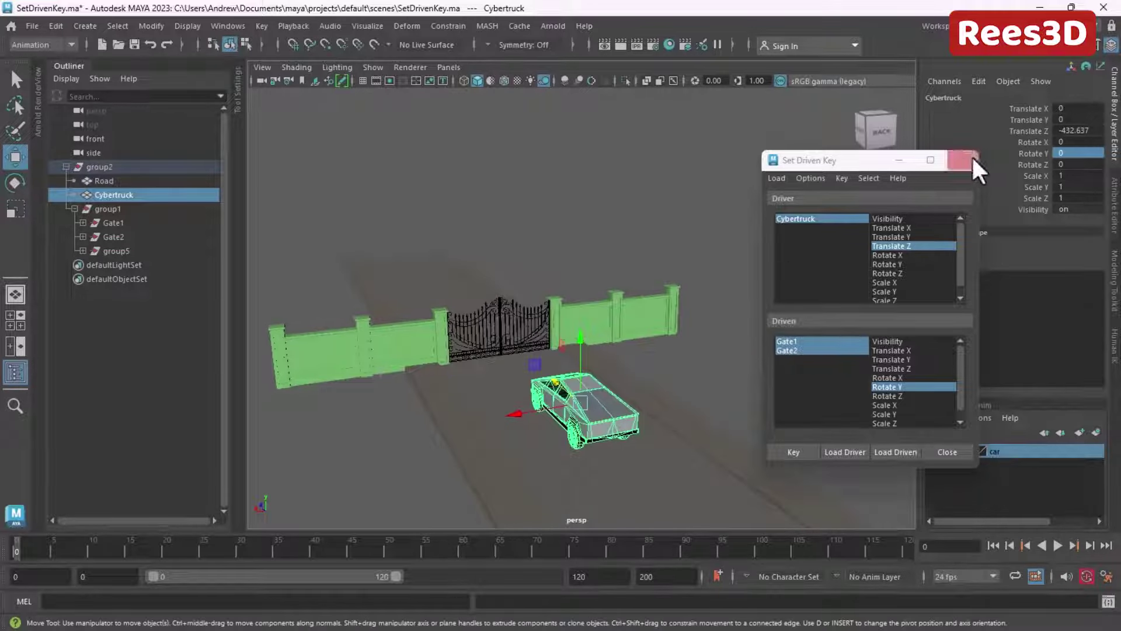
{"action": "left_click", "coordinate": [963, 157]}
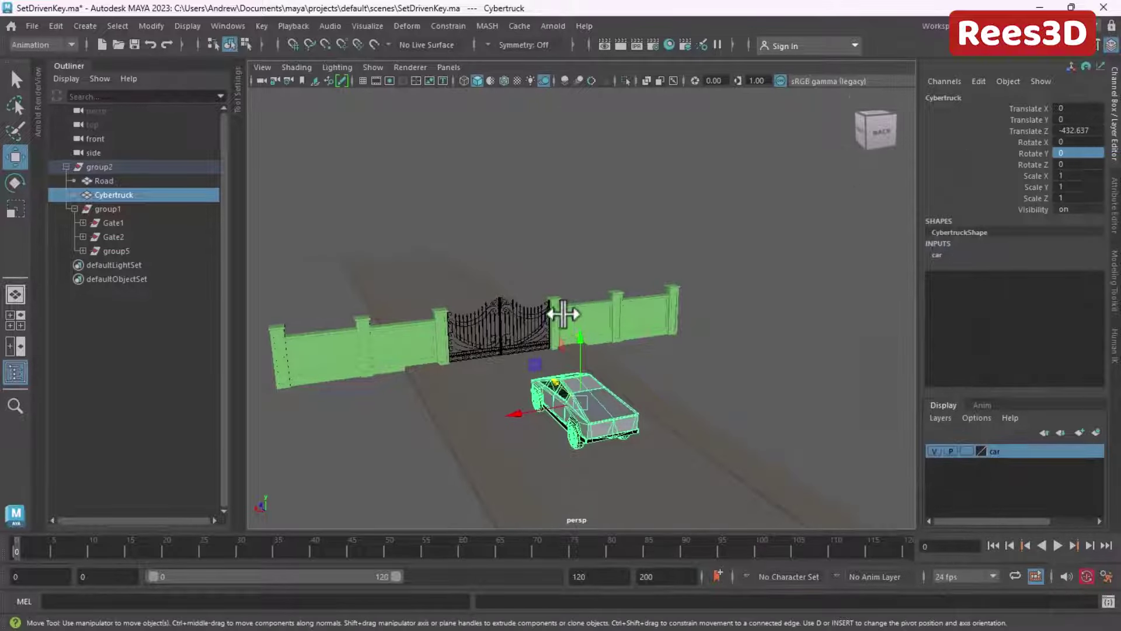
Step: Collapse the Outliner and drag the Cybertruck toward the gate and back, watching the gates swing
{"action": "right_click_drag", "start_coordinate": [565, 313], "coordinate": [758, 268], "text": "alt"}
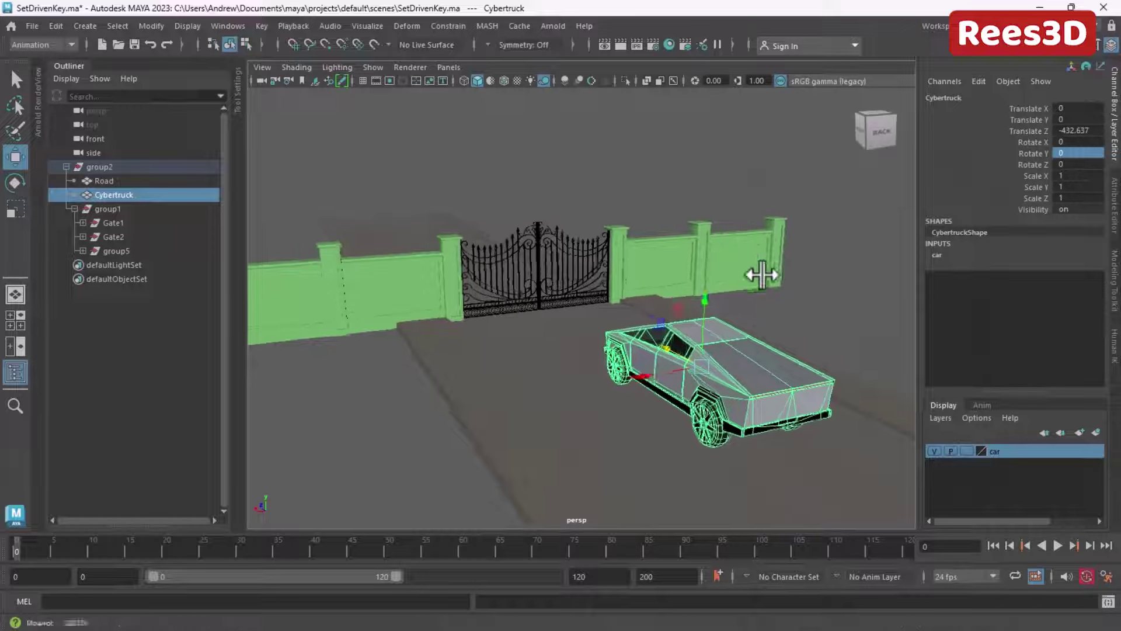
{"action": "left_click", "coordinate": [81, 63]}
{"action": "right_click_drag", "start_coordinate": [570, 282], "coordinate": [759, 379], "text": "alt"}
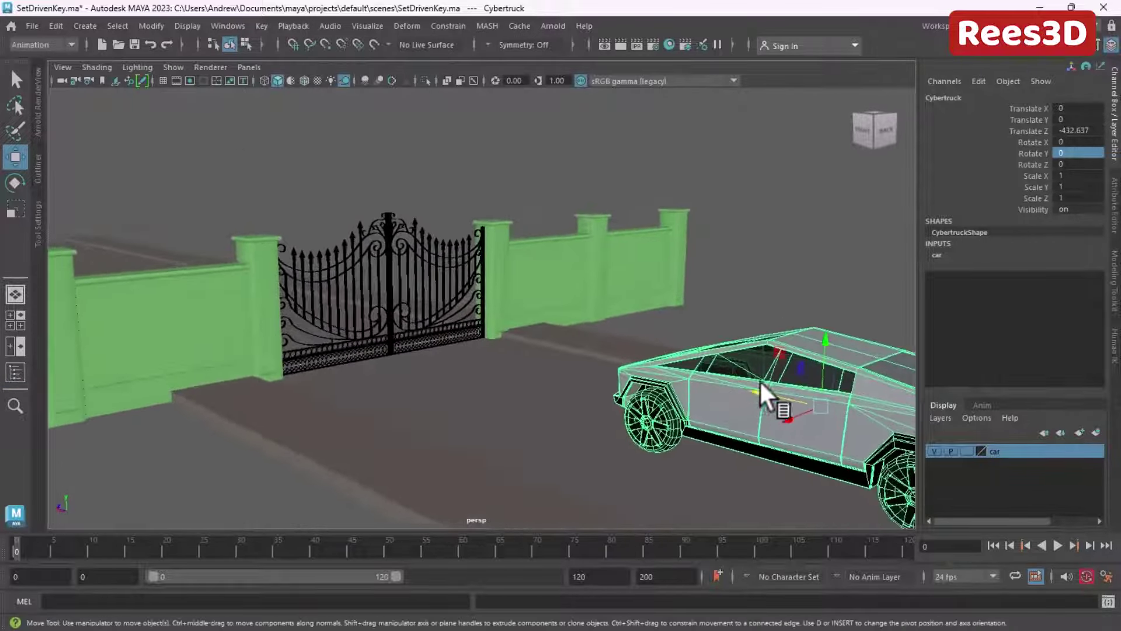
{"action": "left_click_drag", "start_coordinate": [765, 390], "coordinate": [440, 300]}
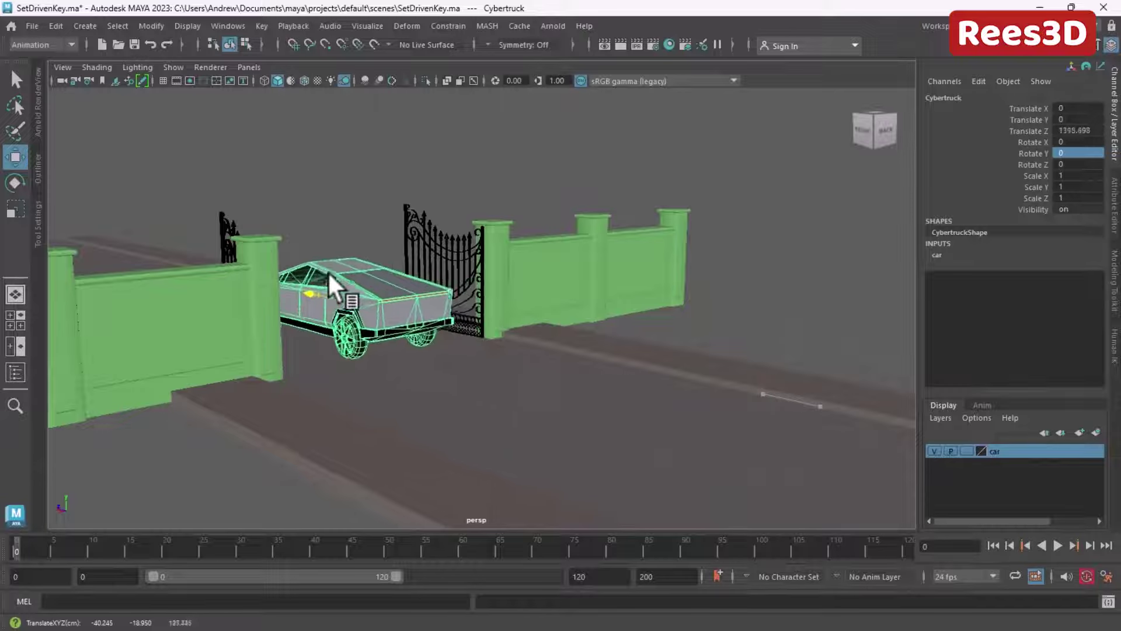
{"action": "left_click_drag", "start_coordinate": [268, 264], "coordinate": [163, 220]}
{"action": "left_click_drag", "start_coordinate": [270, 370], "coordinate": [294, 453], "text": "alt"}
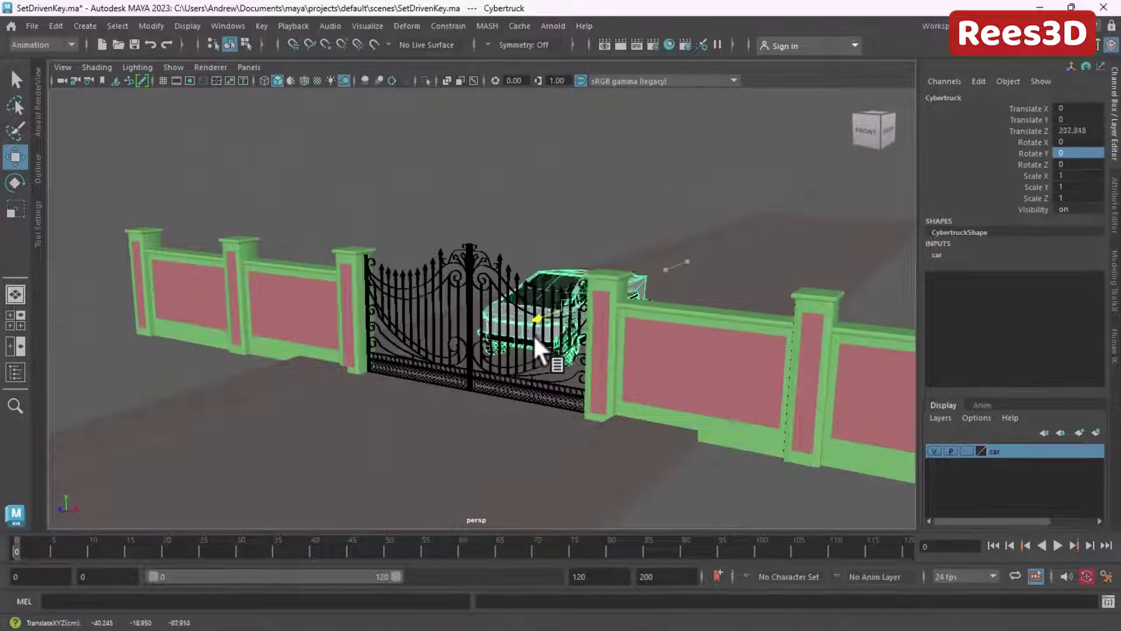
Step: Drive the Cybertruck forward through the gateway, viewing the whole wall from above as the gates open
{"action": "left_click_drag", "start_coordinate": [536, 341], "coordinate": [1, 566]}
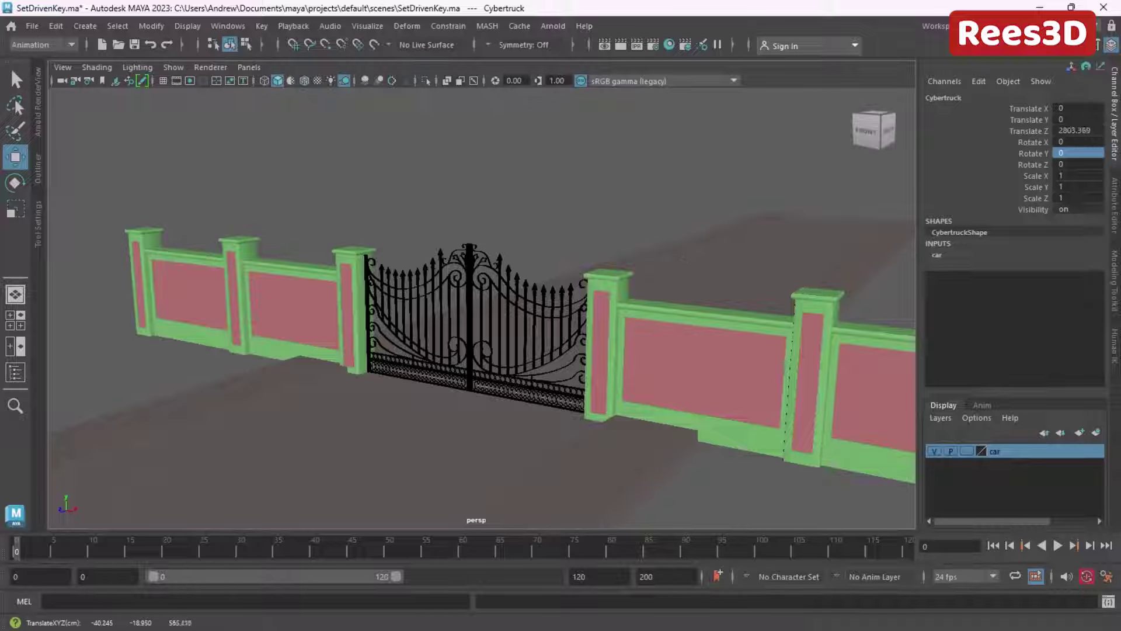
{"action": "scroll", "coordinate": [638, 383], "scroll_direction": "down", "scroll_amount": 5}
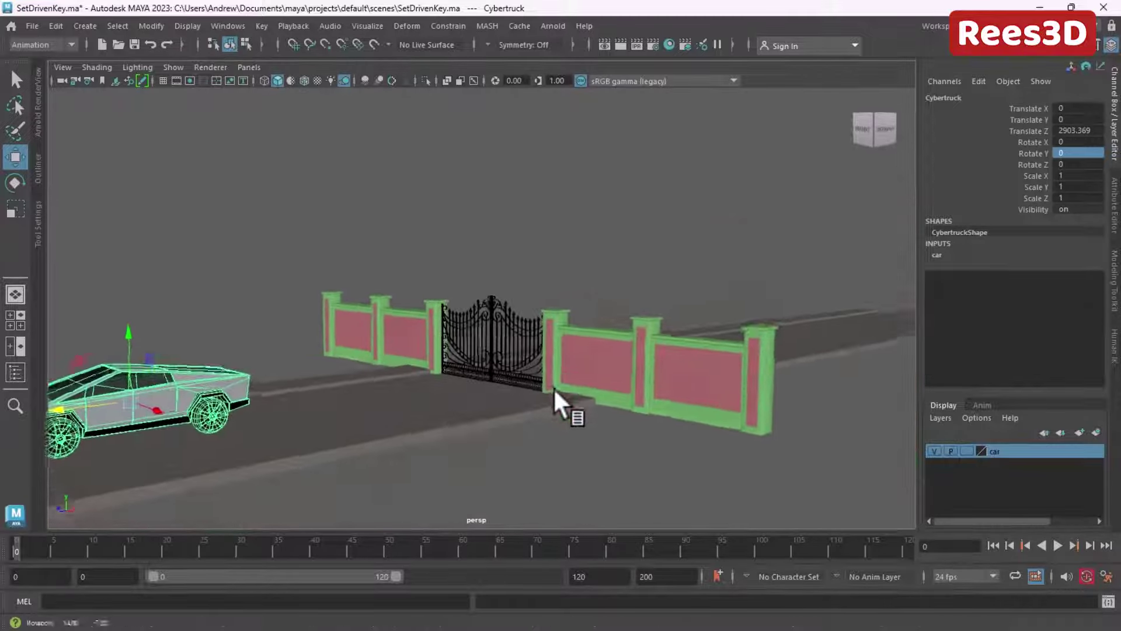
{"action": "middle_click_drag", "start_coordinate": [561, 400], "coordinate": [622, 392], "text": "alt"}
{"action": "left_click_drag", "start_coordinate": [620, 380], "coordinate": [245, 458], "text": "alt"}
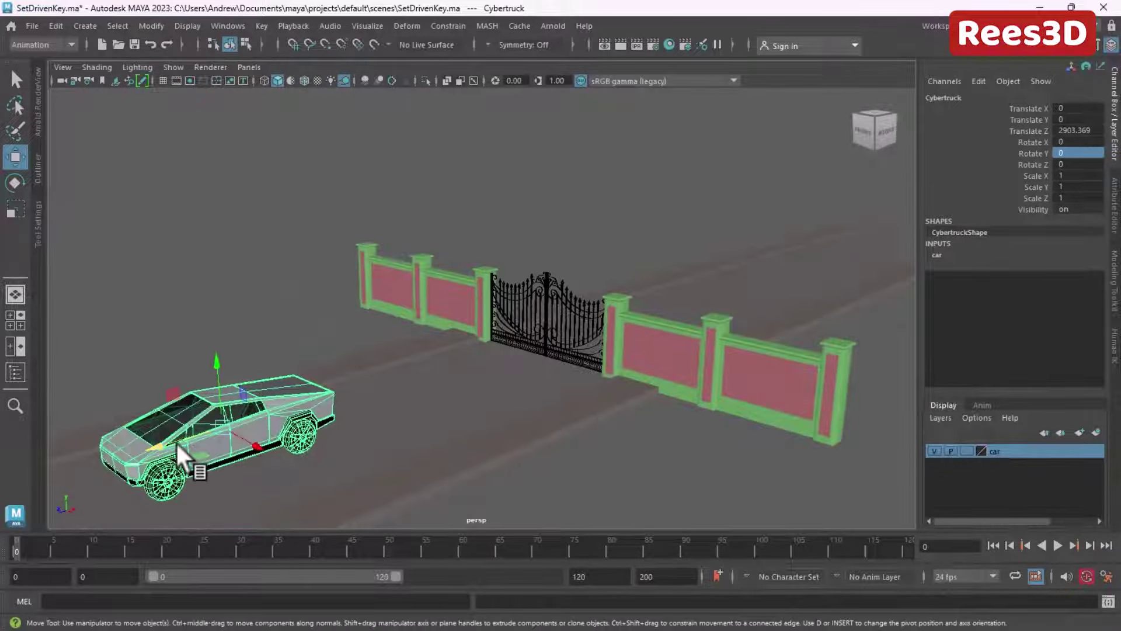
{"action": "left_click_drag", "start_coordinate": [178, 445], "coordinate": [719, 367]}
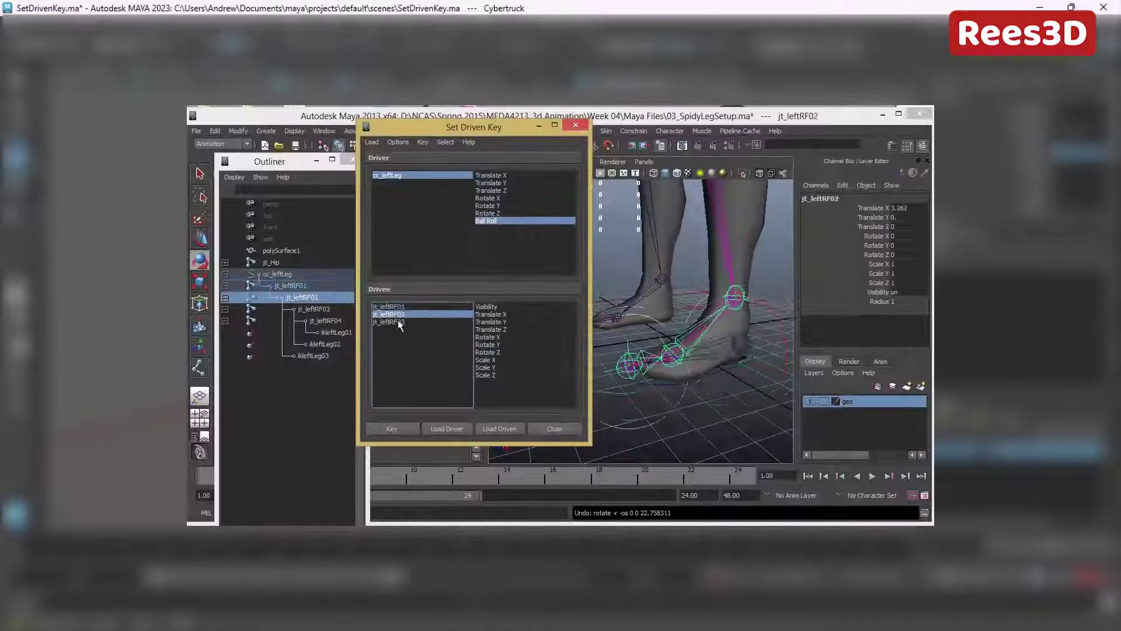
Step: Key Rotate Z of jt_leftRF01–03 as driven by the current Ball Roll pose
{"action": "left_click", "coordinate": [399, 322], "text": "shift"}
{"action": "left_click", "coordinate": [491, 352]}
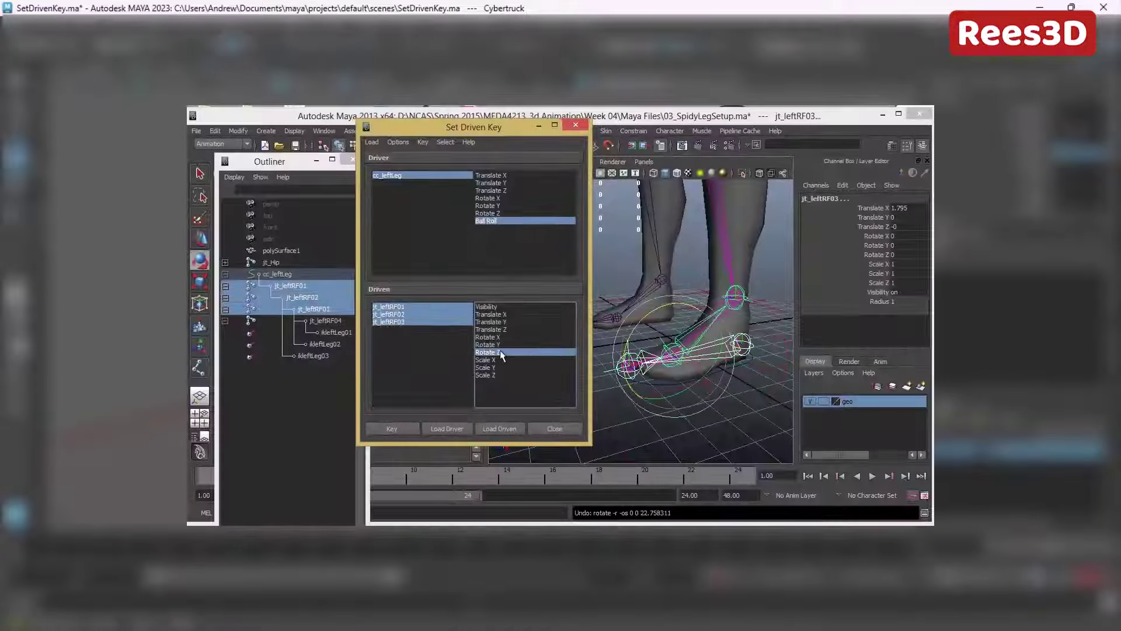
{"action": "left_click", "coordinate": [393, 429]}
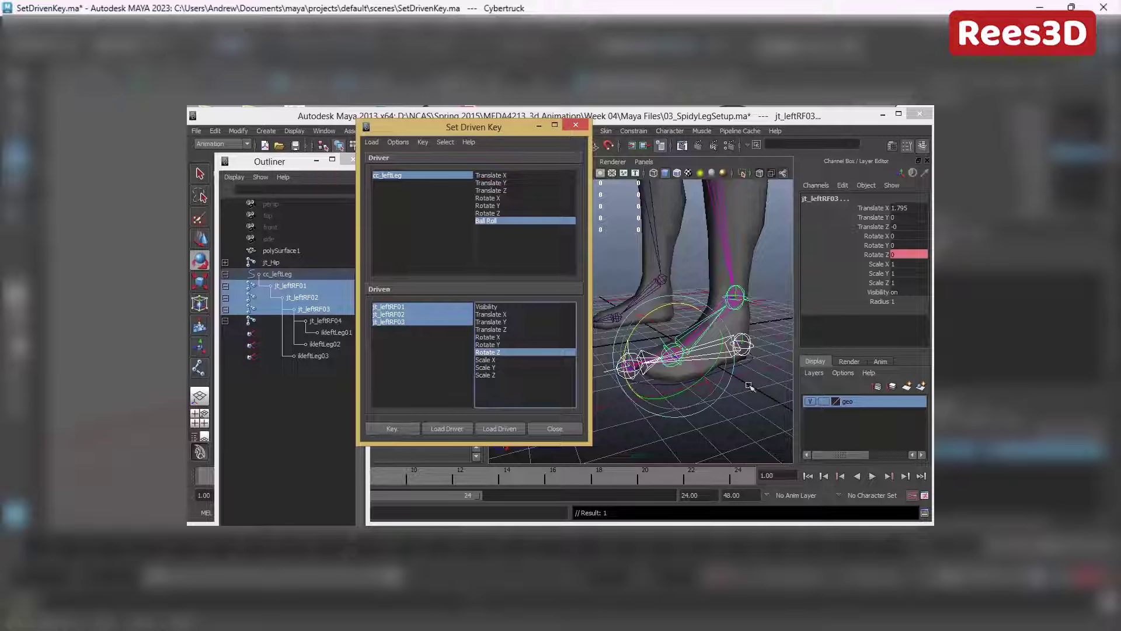
Step: Change cc_leftLeg's Ball Roll, key jt_leftRF01's new rotation, then edit Ball Roll for jt_leftRF02
{"action": "left_click", "coordinate": [676, 237]}
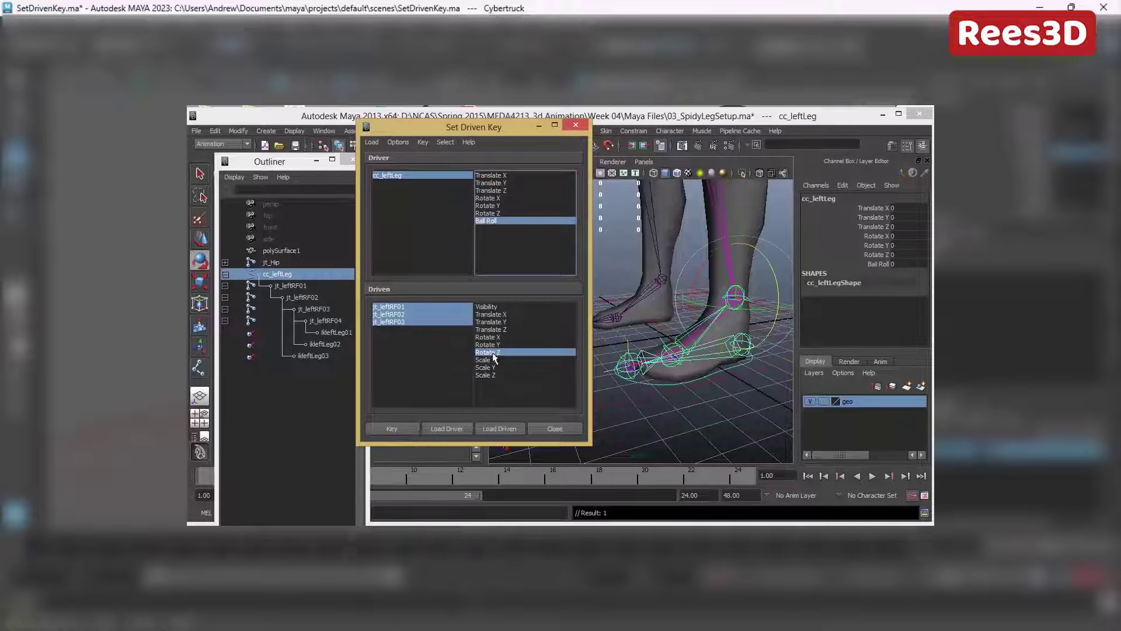
{"action": "left_click", "coordinate": [900, 263]}
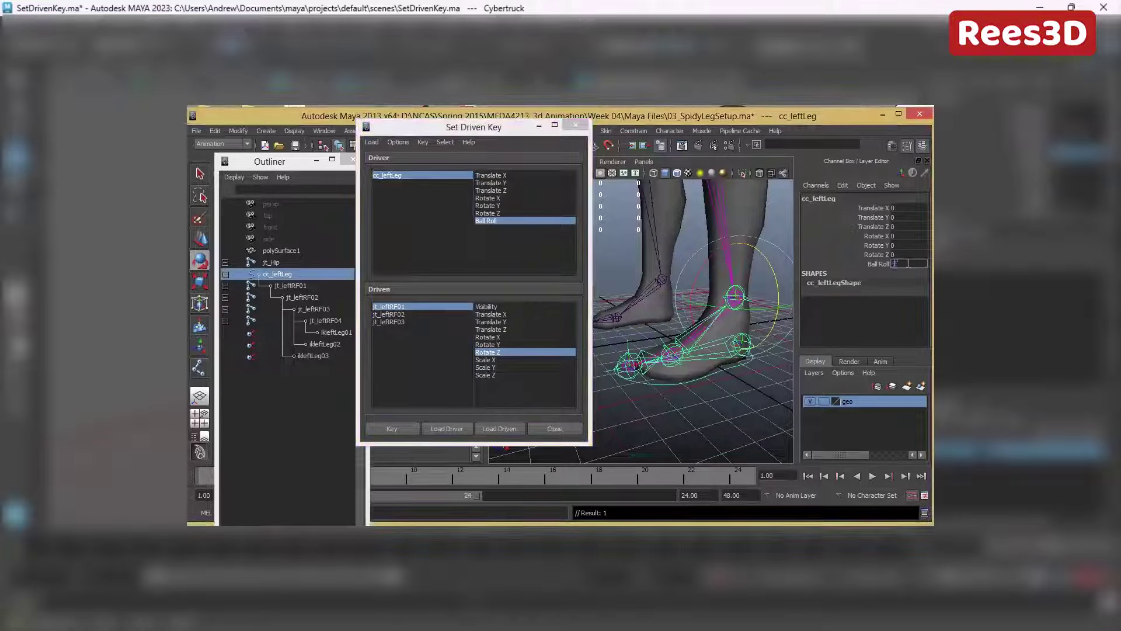
{"action": "left_click", "coordinate": [708, 355]}
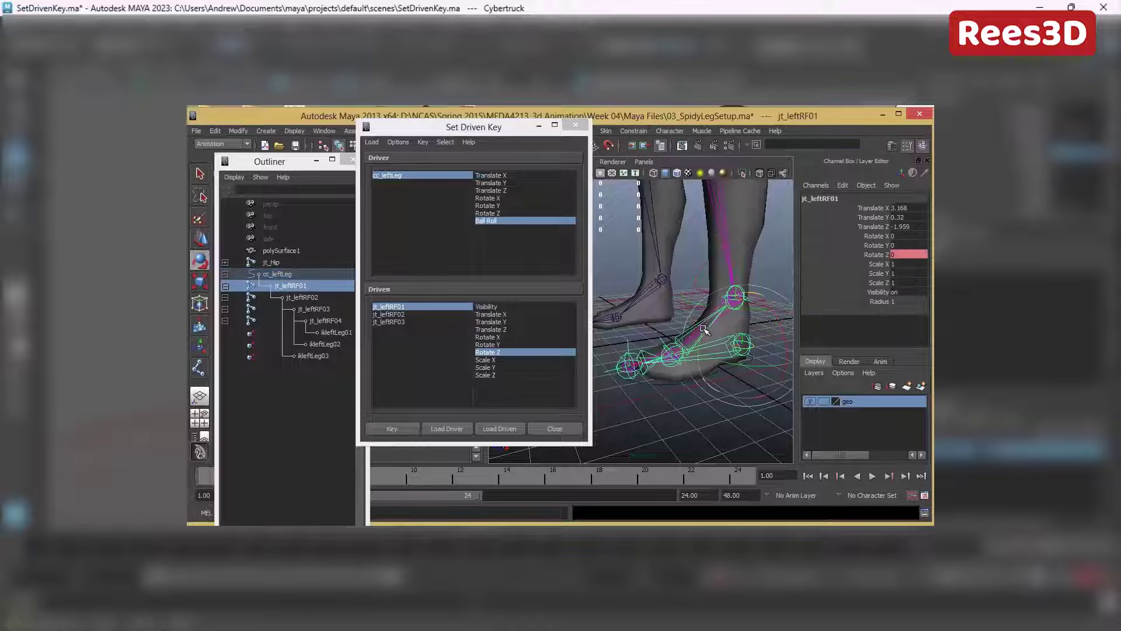
{"action": "left_click", "coordinate": [394, 428]}
{"action": "left_click", "coordinate": [392, 314]}
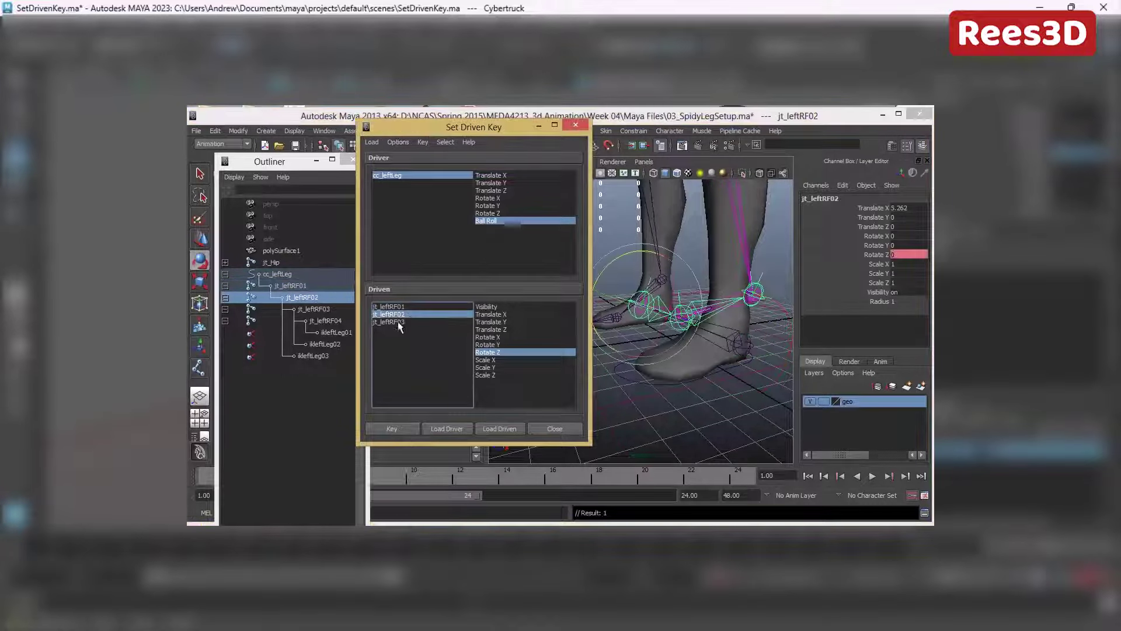
{"action": "left_click", "coordinate": [492, 222]}
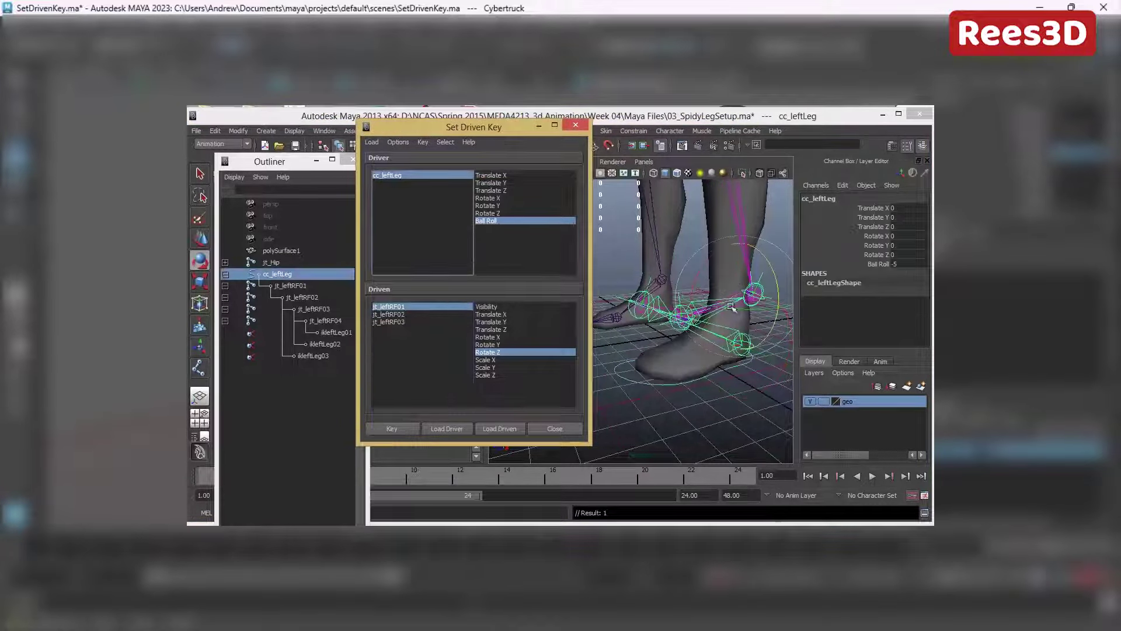
{"action": "left_click", "coordinate": [879, 264]}
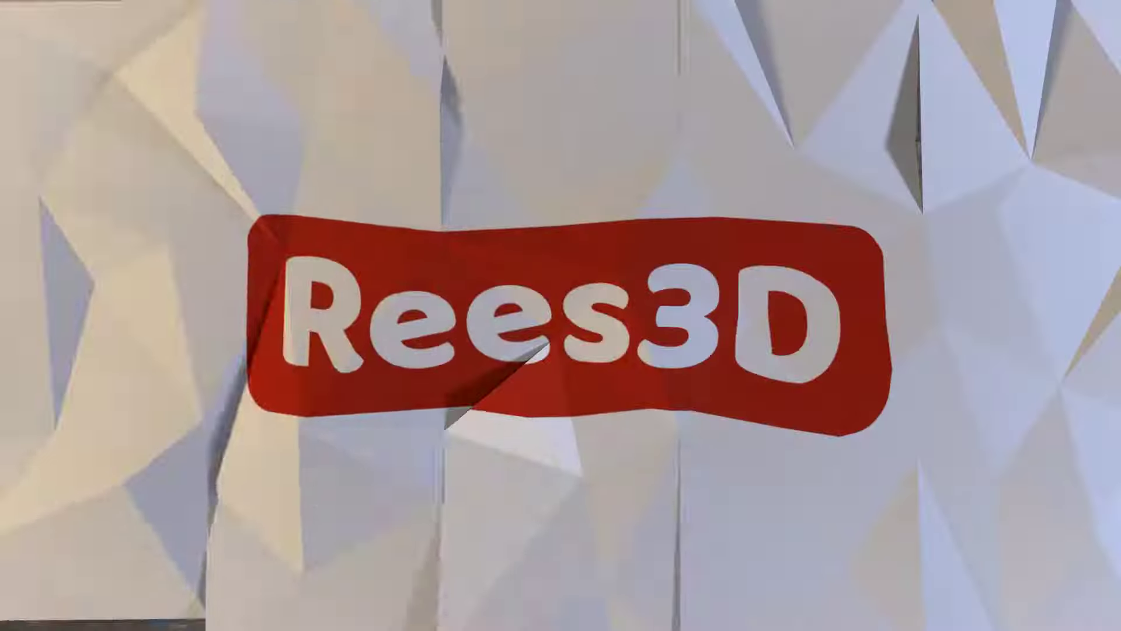